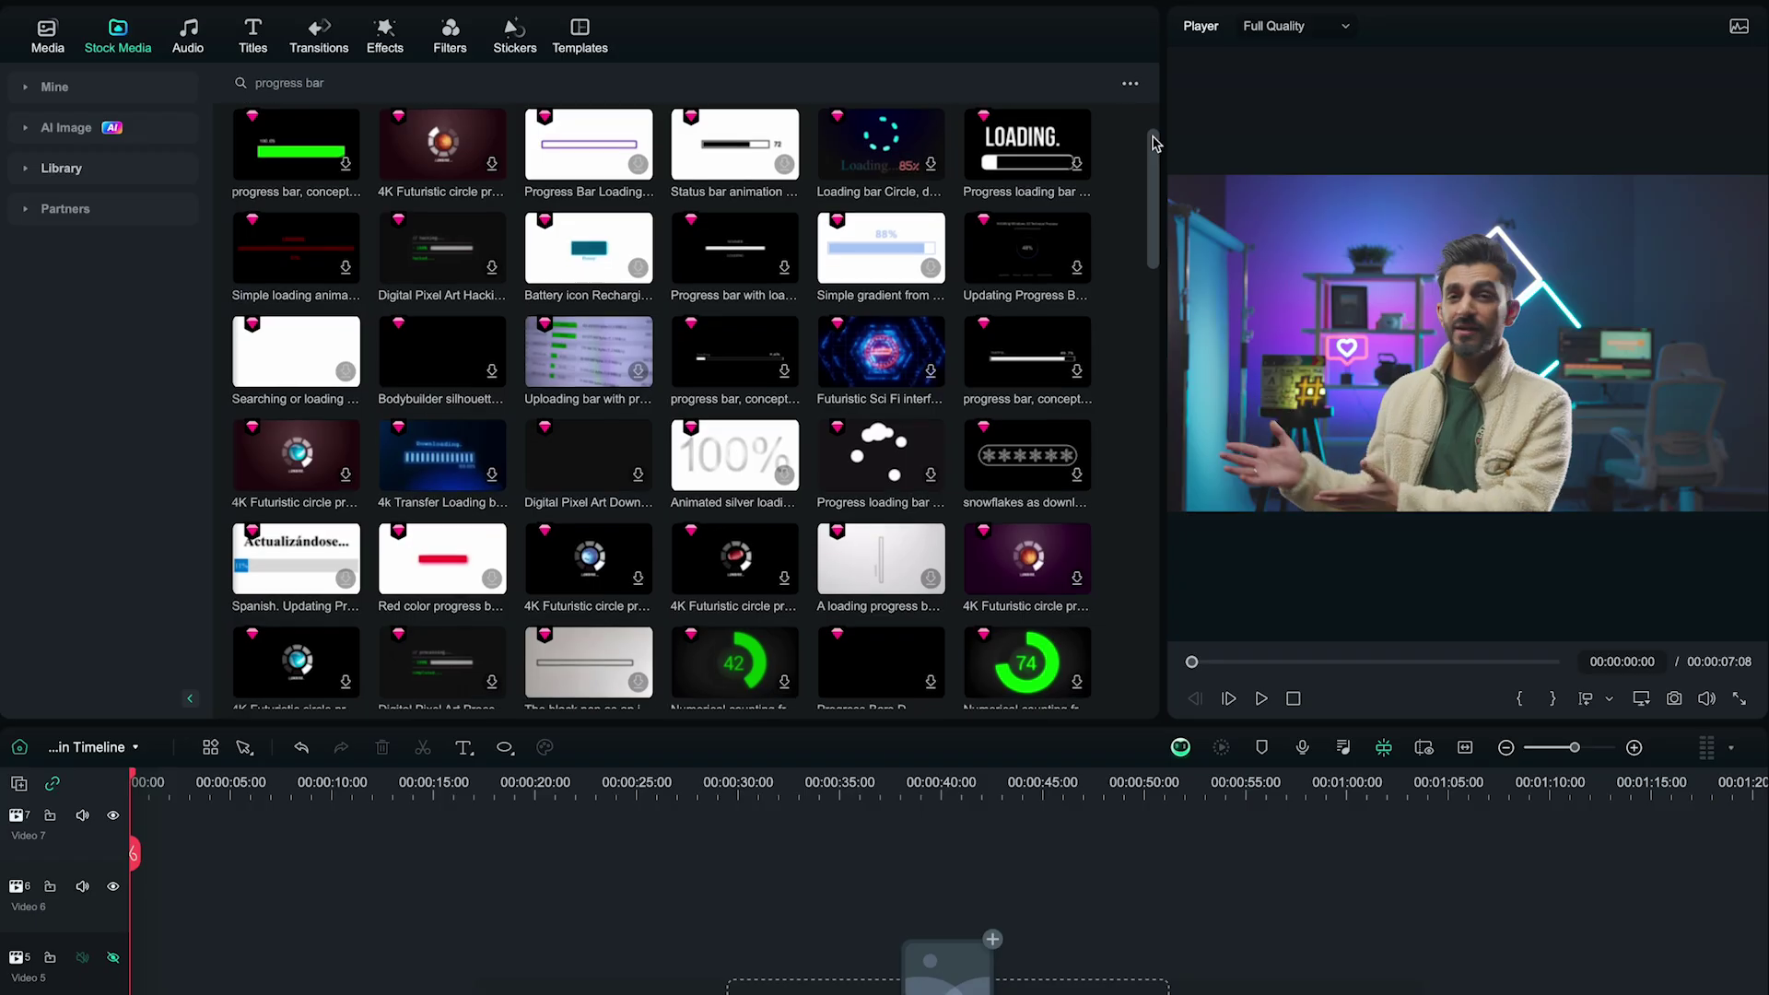
Step: Draw a long thin rectangle bar across the frame and centre it at position 0,0
scroll(1153, 202, down, 3)
drag(1153, 203, 1153, 281)
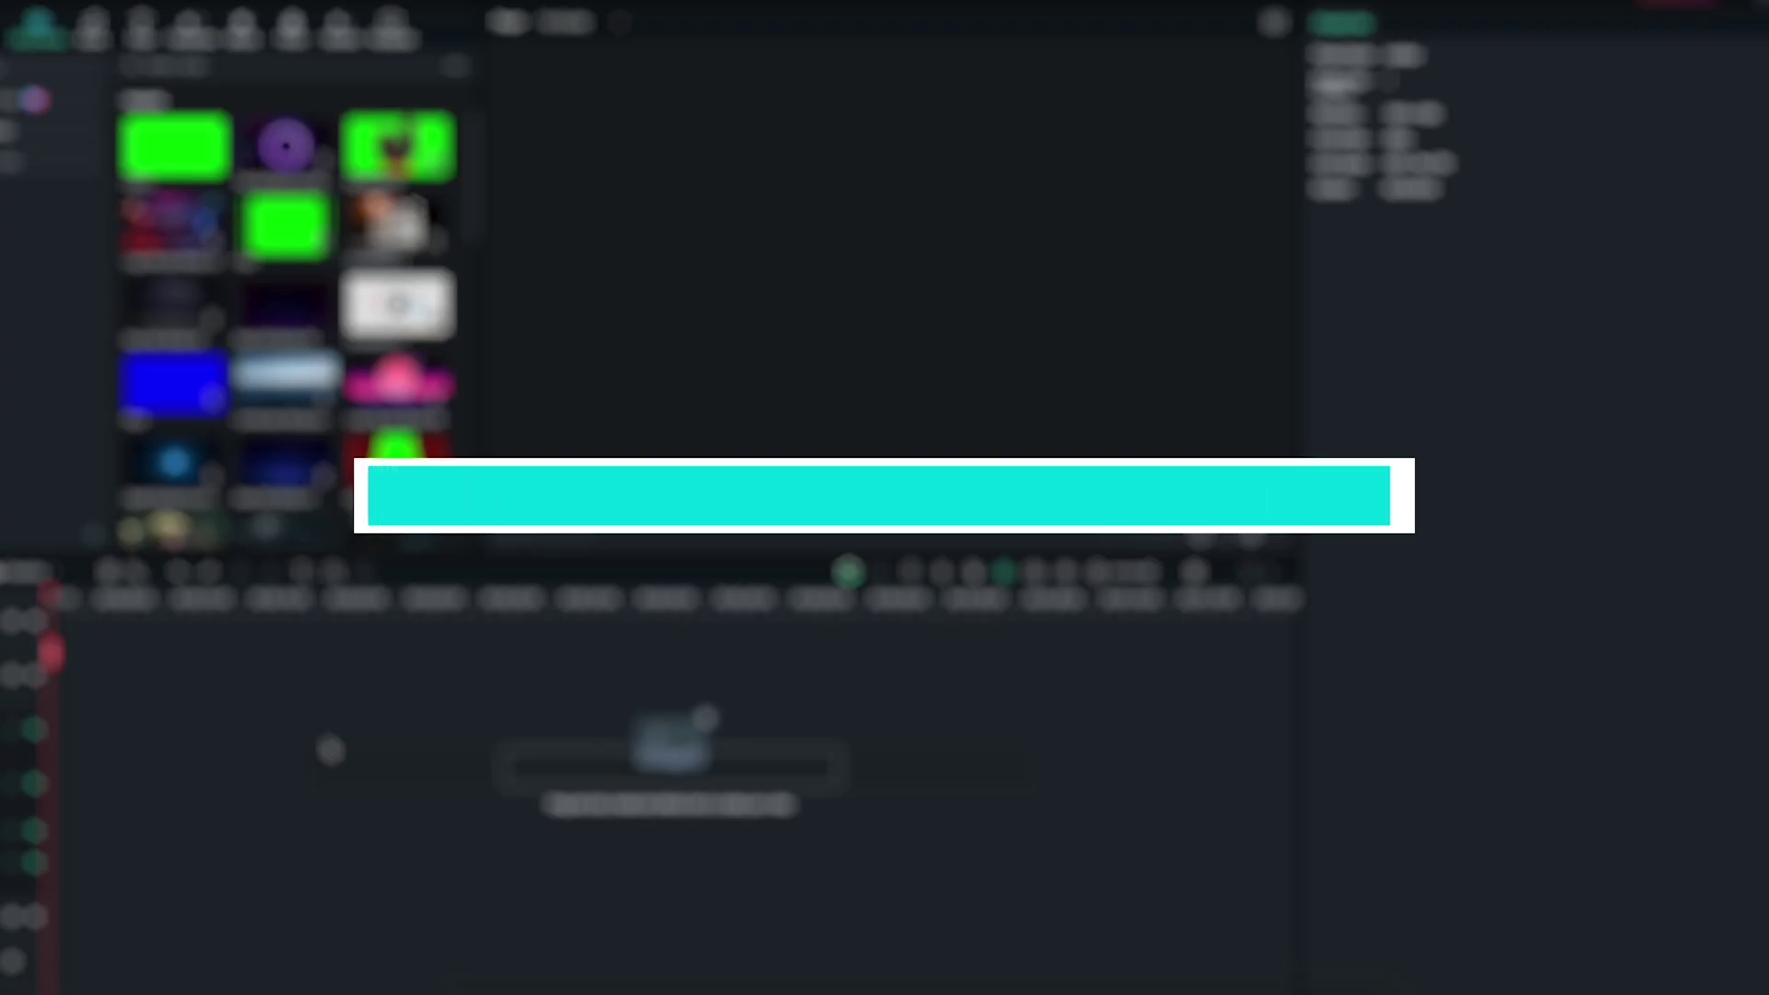
click(328, 571)
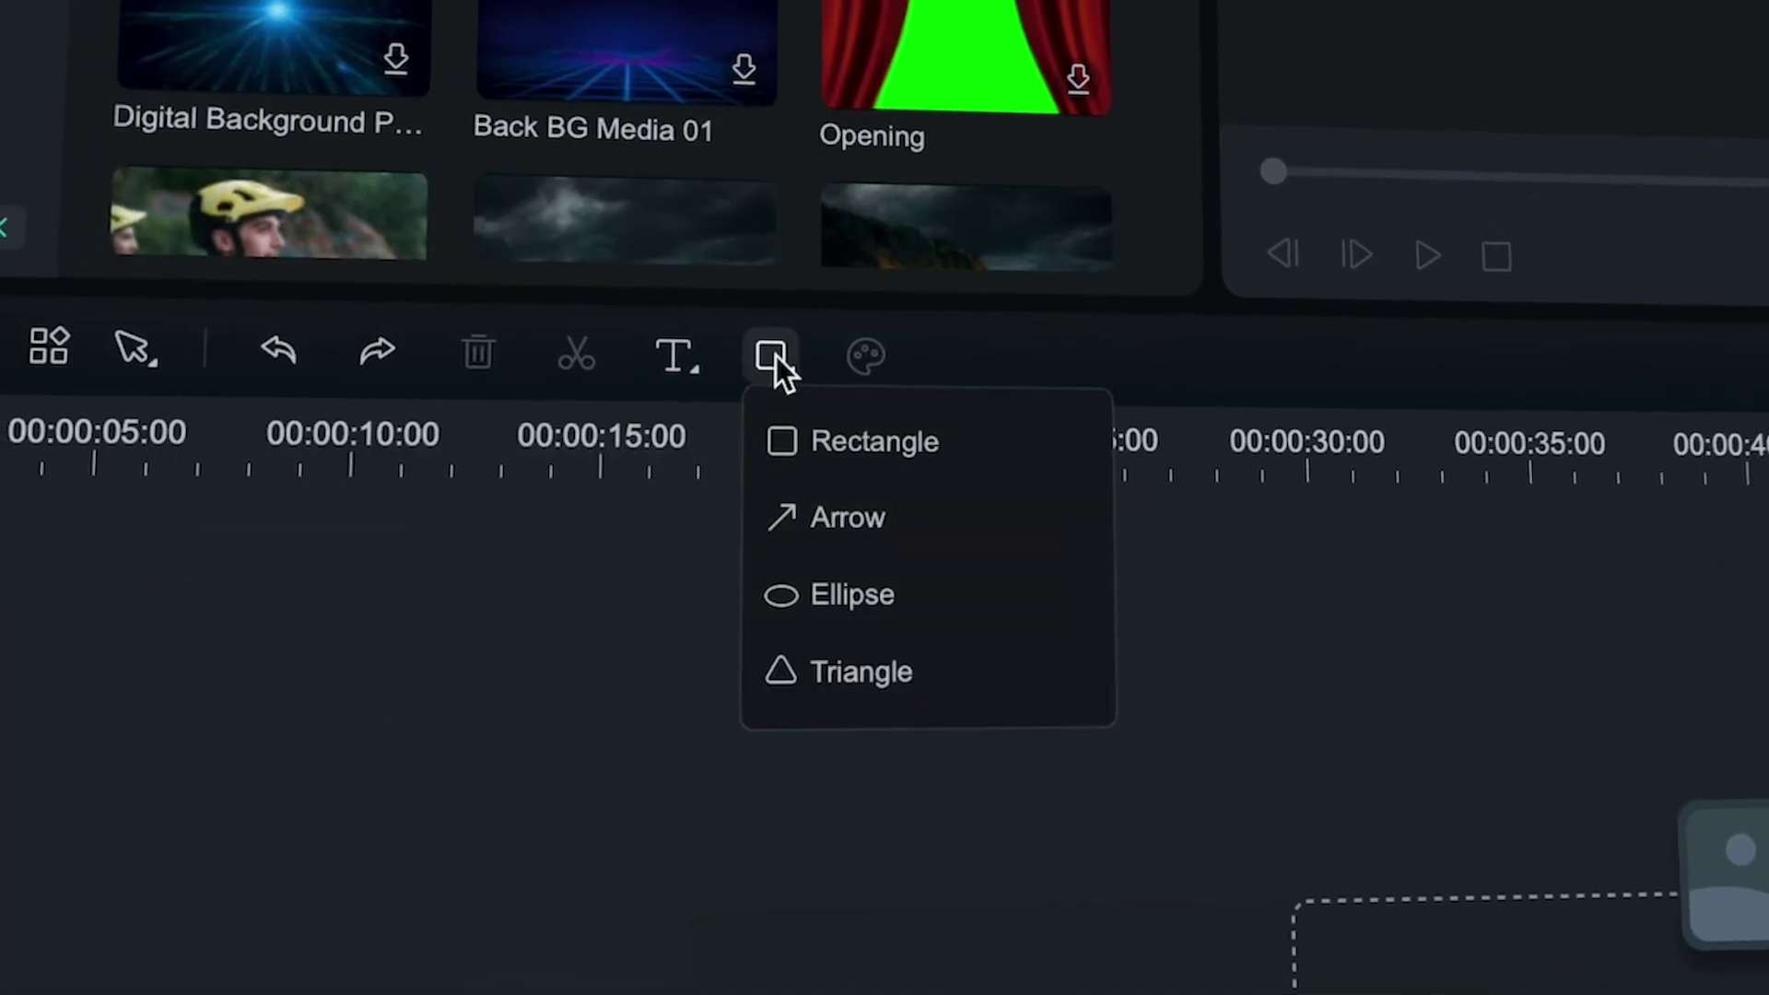
click(815, 442)
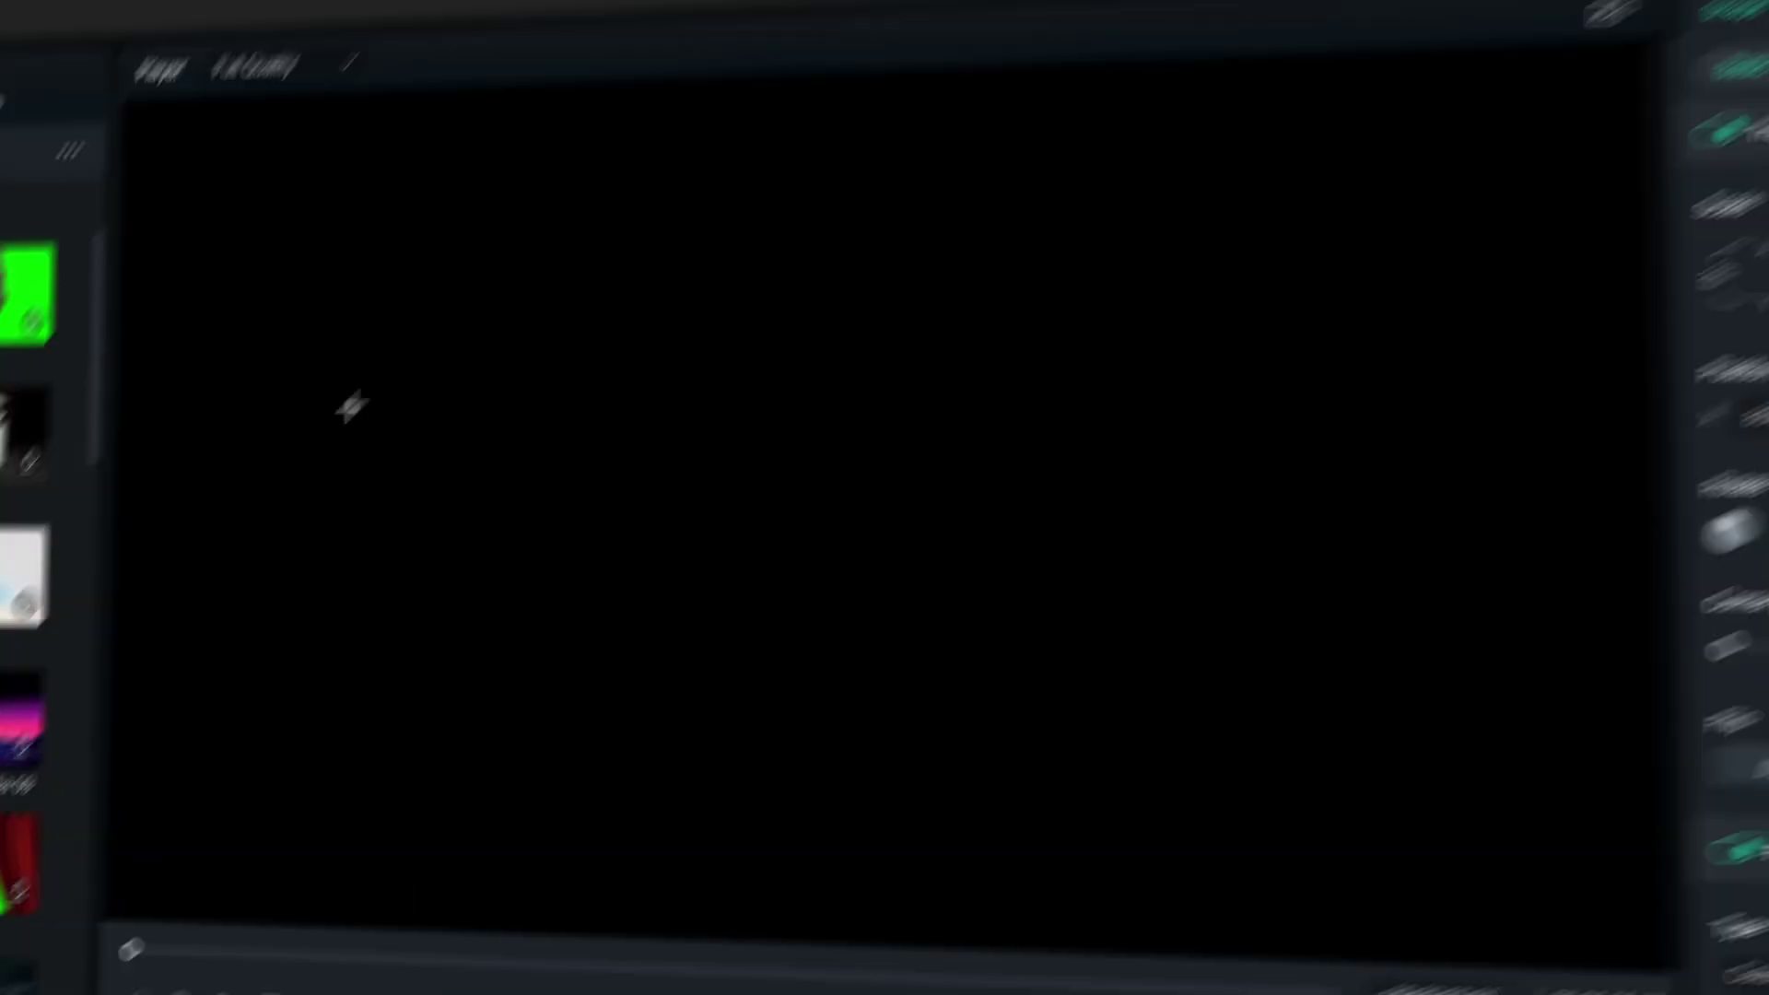
mouse_move(335, 411)
mouse_down()
mouse_move(1161, 501)
mouse_move(1389, 506)
mouse_move(1295, 506)
mouse_up()
drag(1197, 502, 1199, 542)
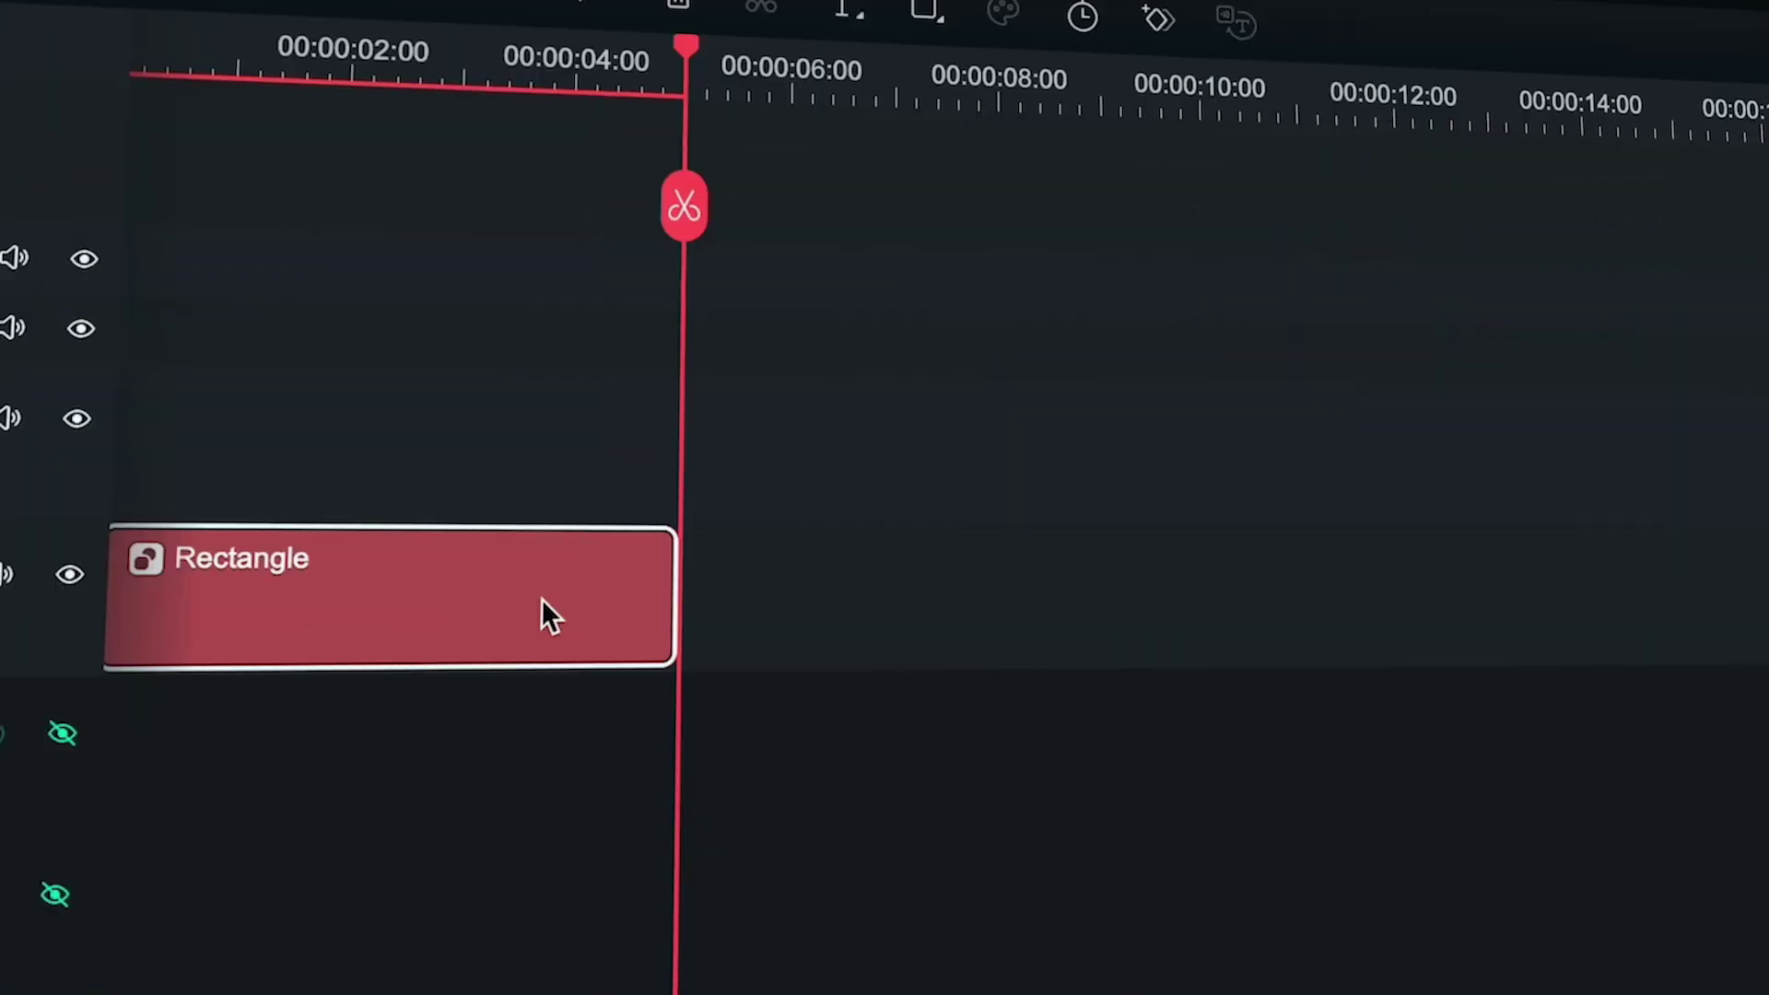
Step: Duplicate the bar onto the track above, fill the copy green and adjust its scale
key(ctrl+v)
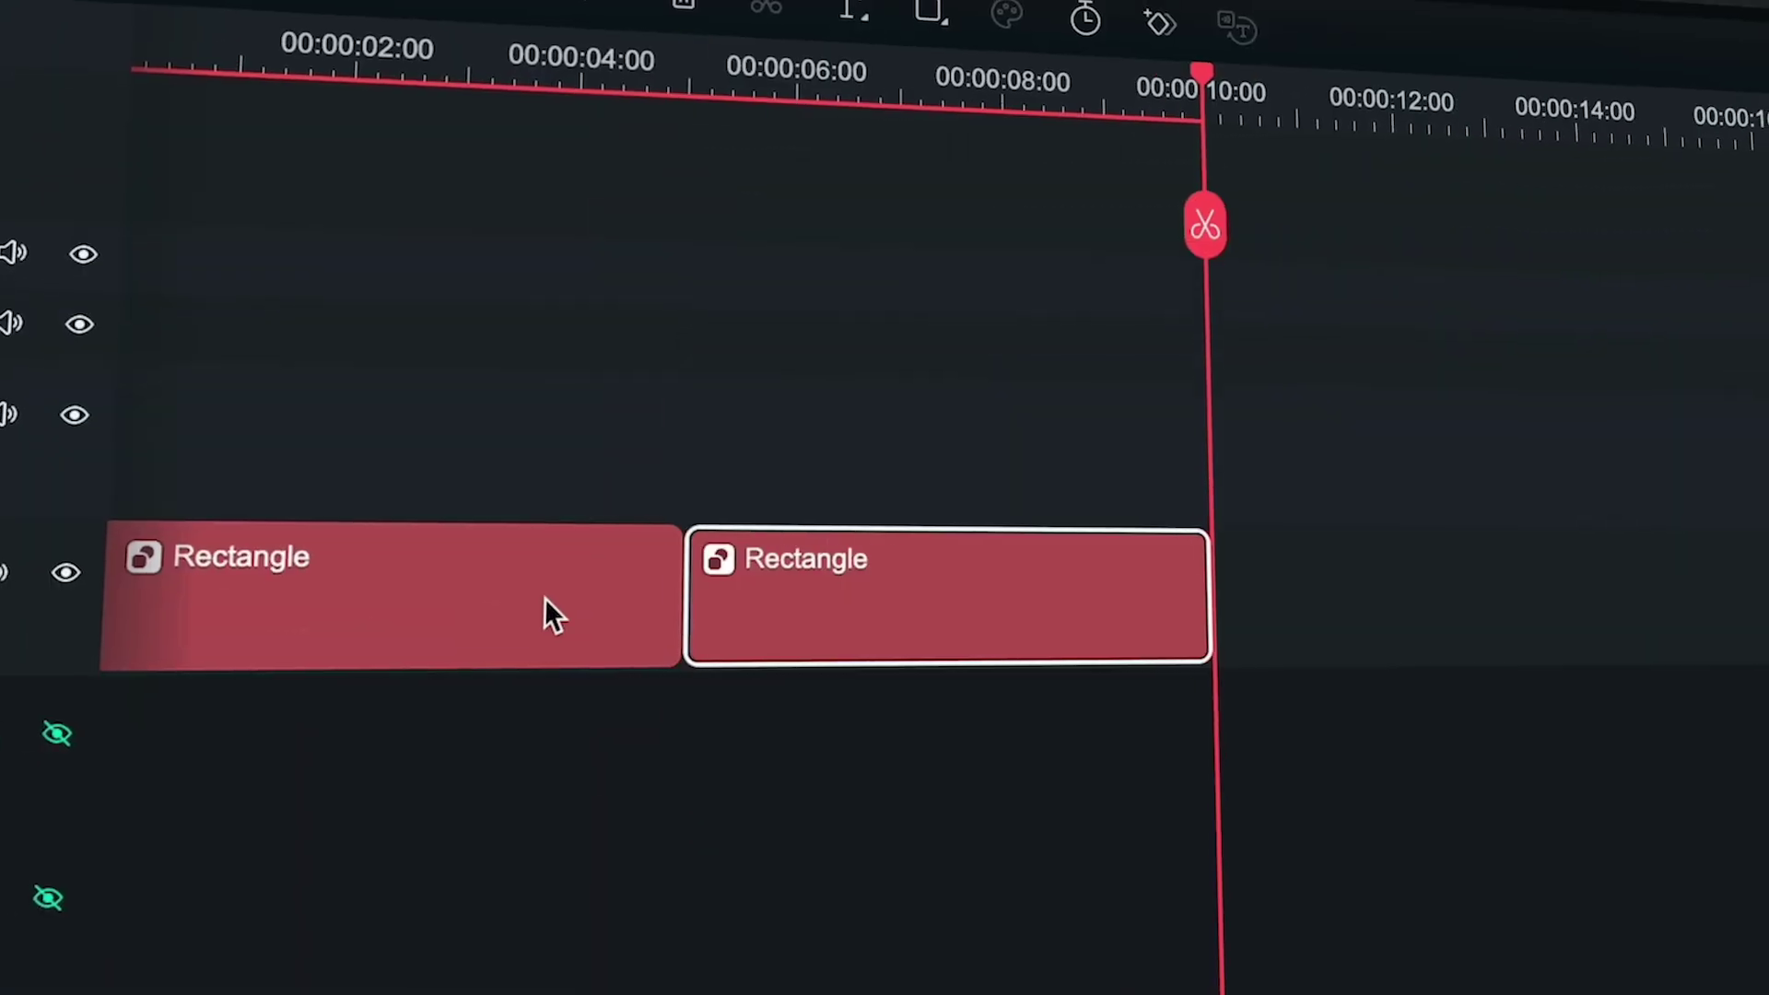
drag(924, 616, 288, 423)
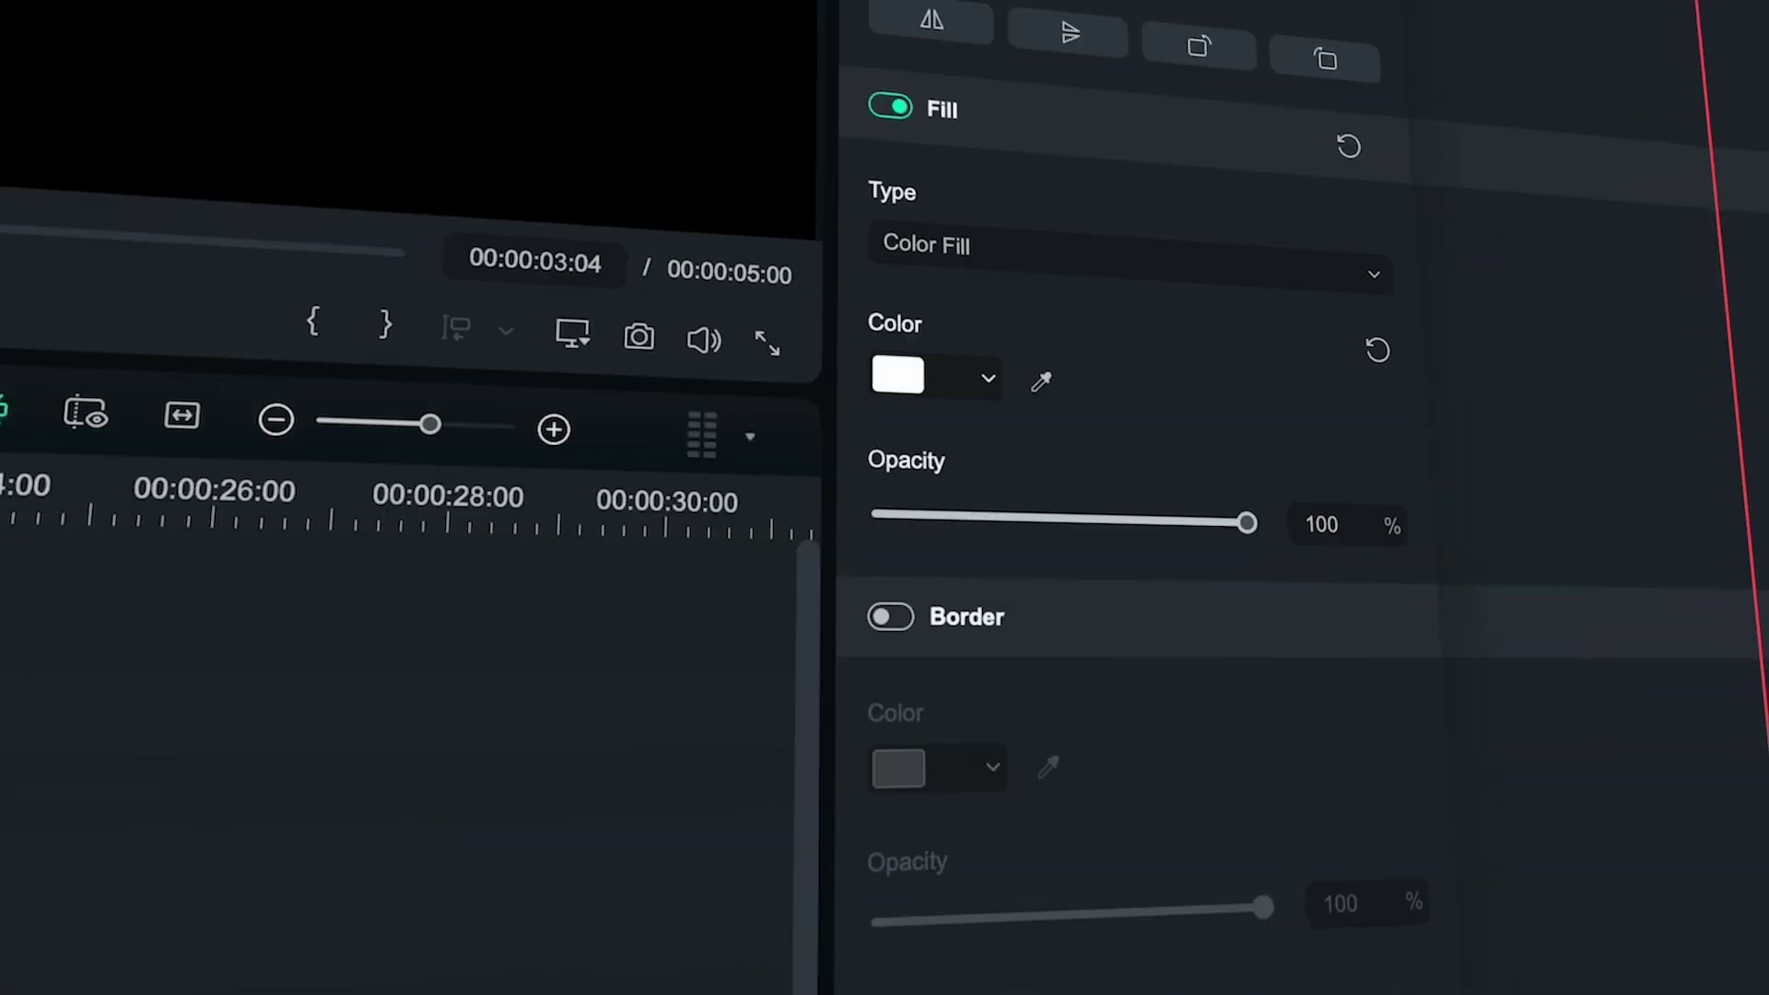
click(987, 373)
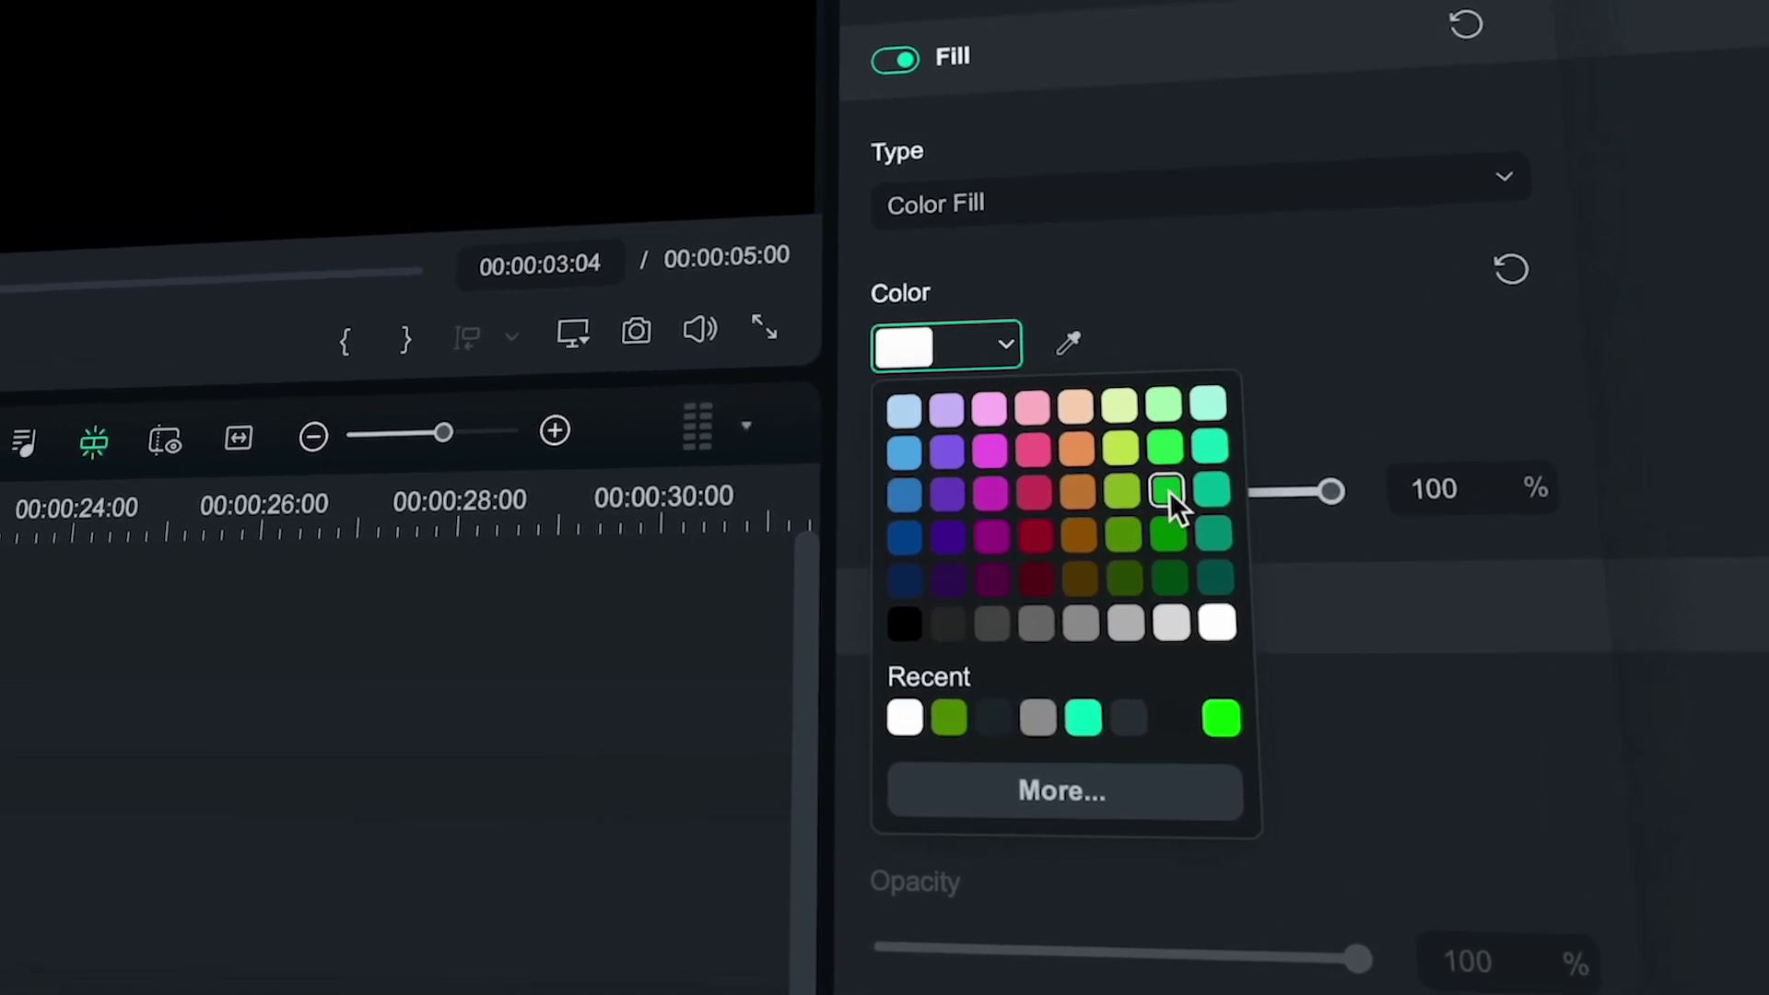
click(1167, 493)
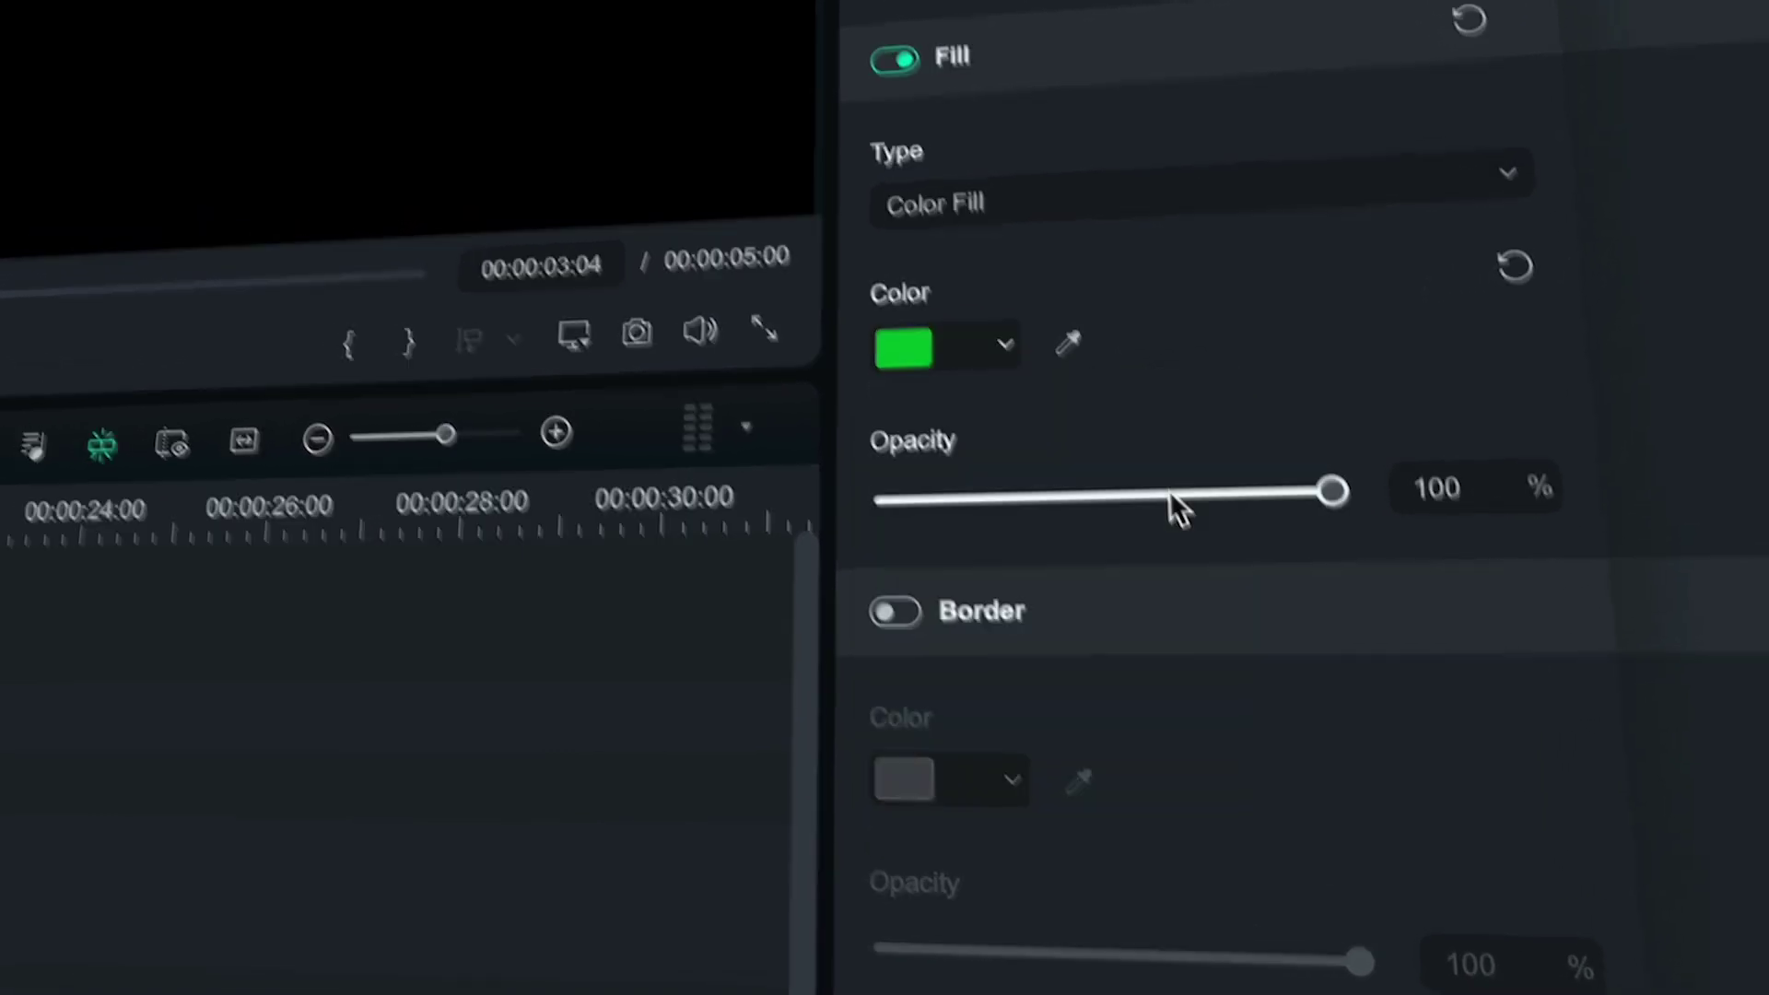
double_click(1566, 175)
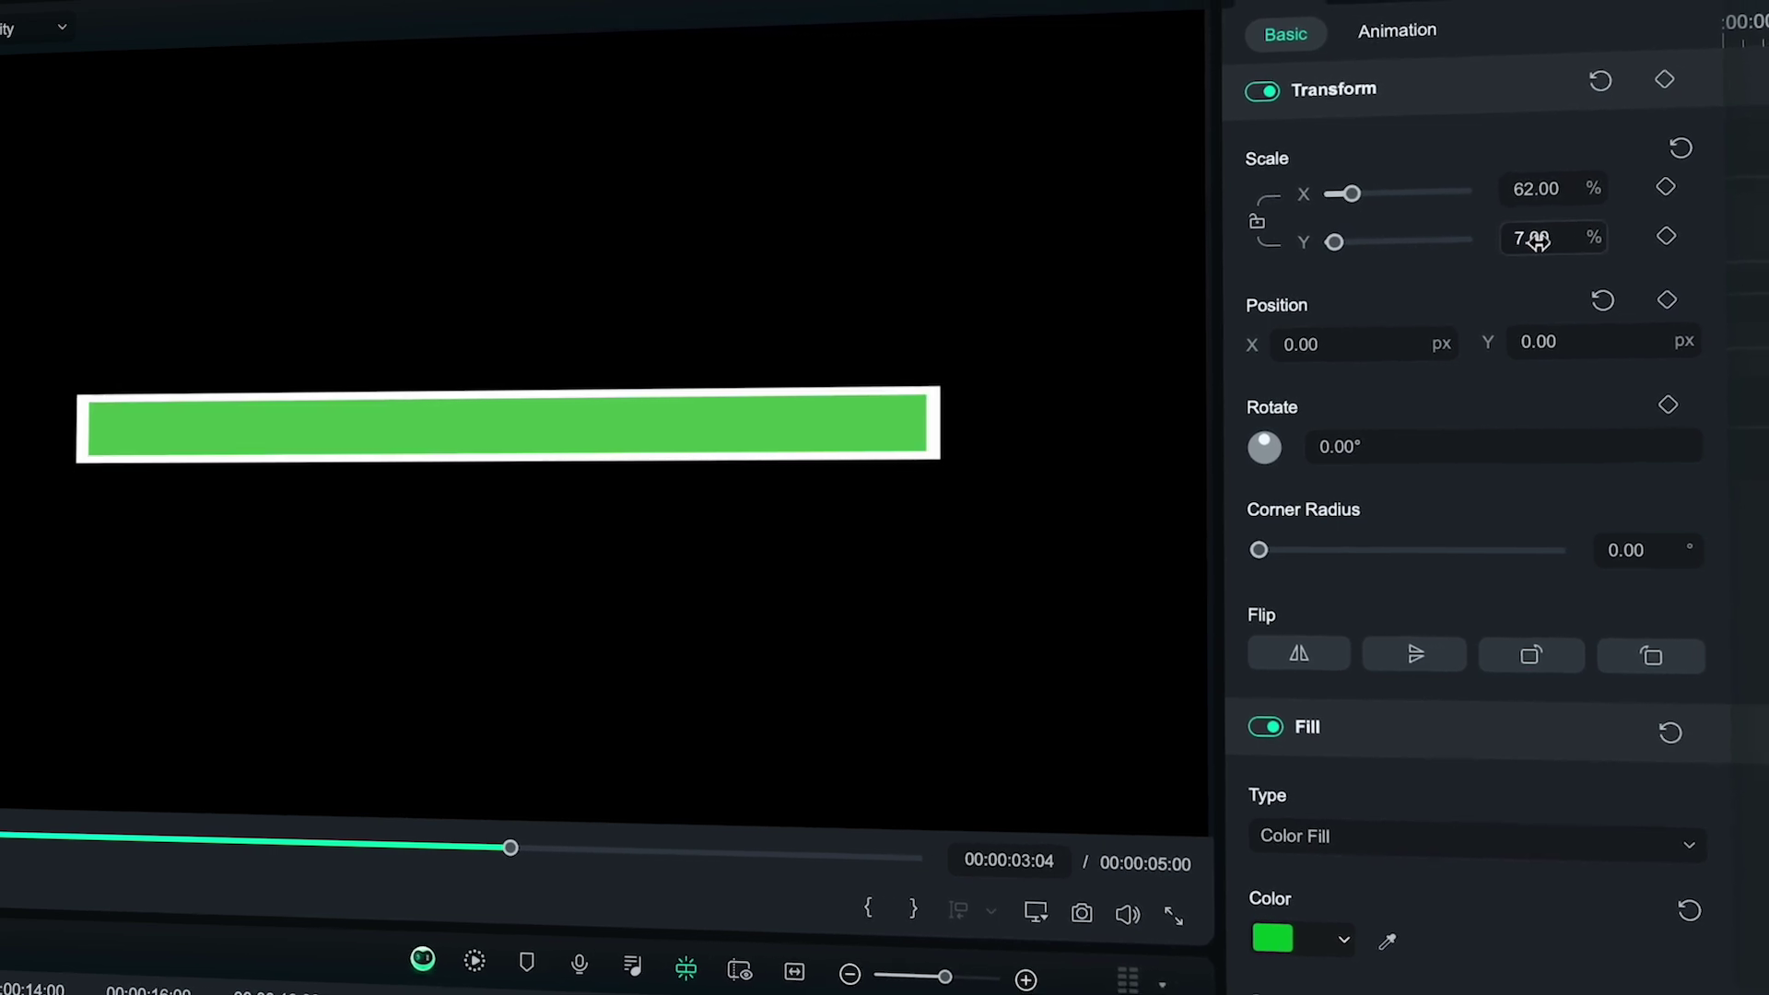
Step: Make the green bar a 'Loading bar' compound clip with a 180° linear mask keyframed at X -637
right_click(376, 596)
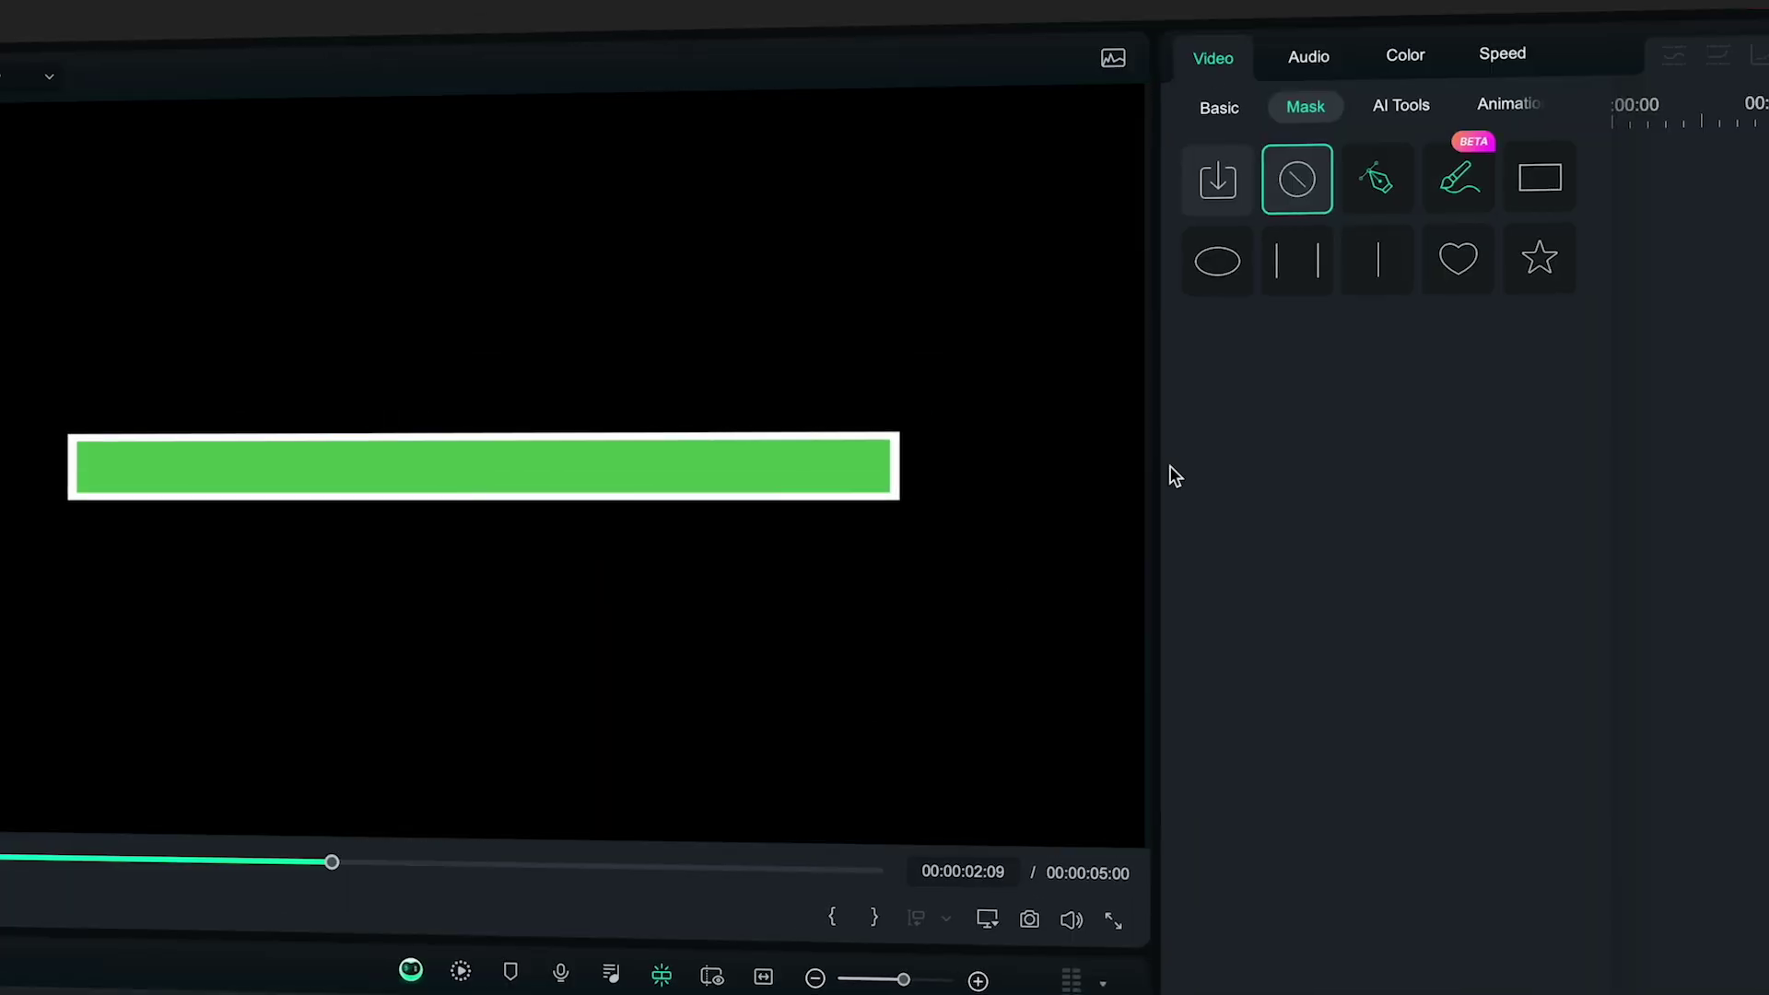
click(1372, 264)
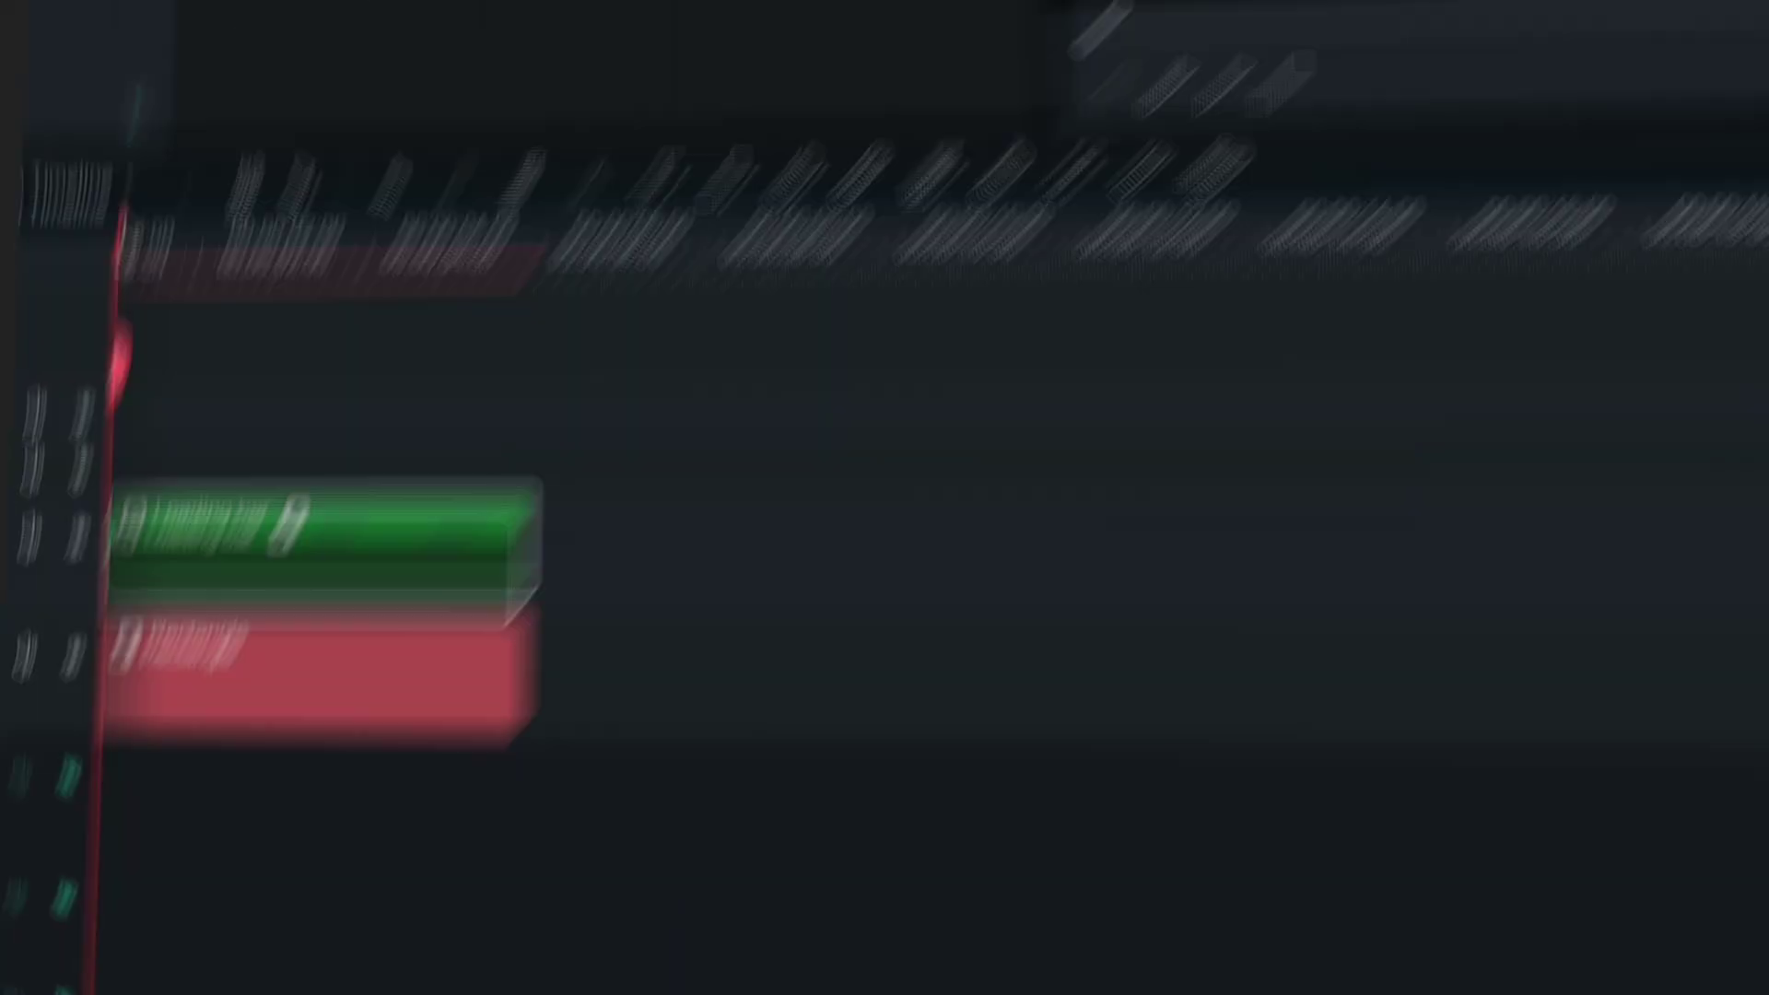
drag(119, 127, 375, 119)
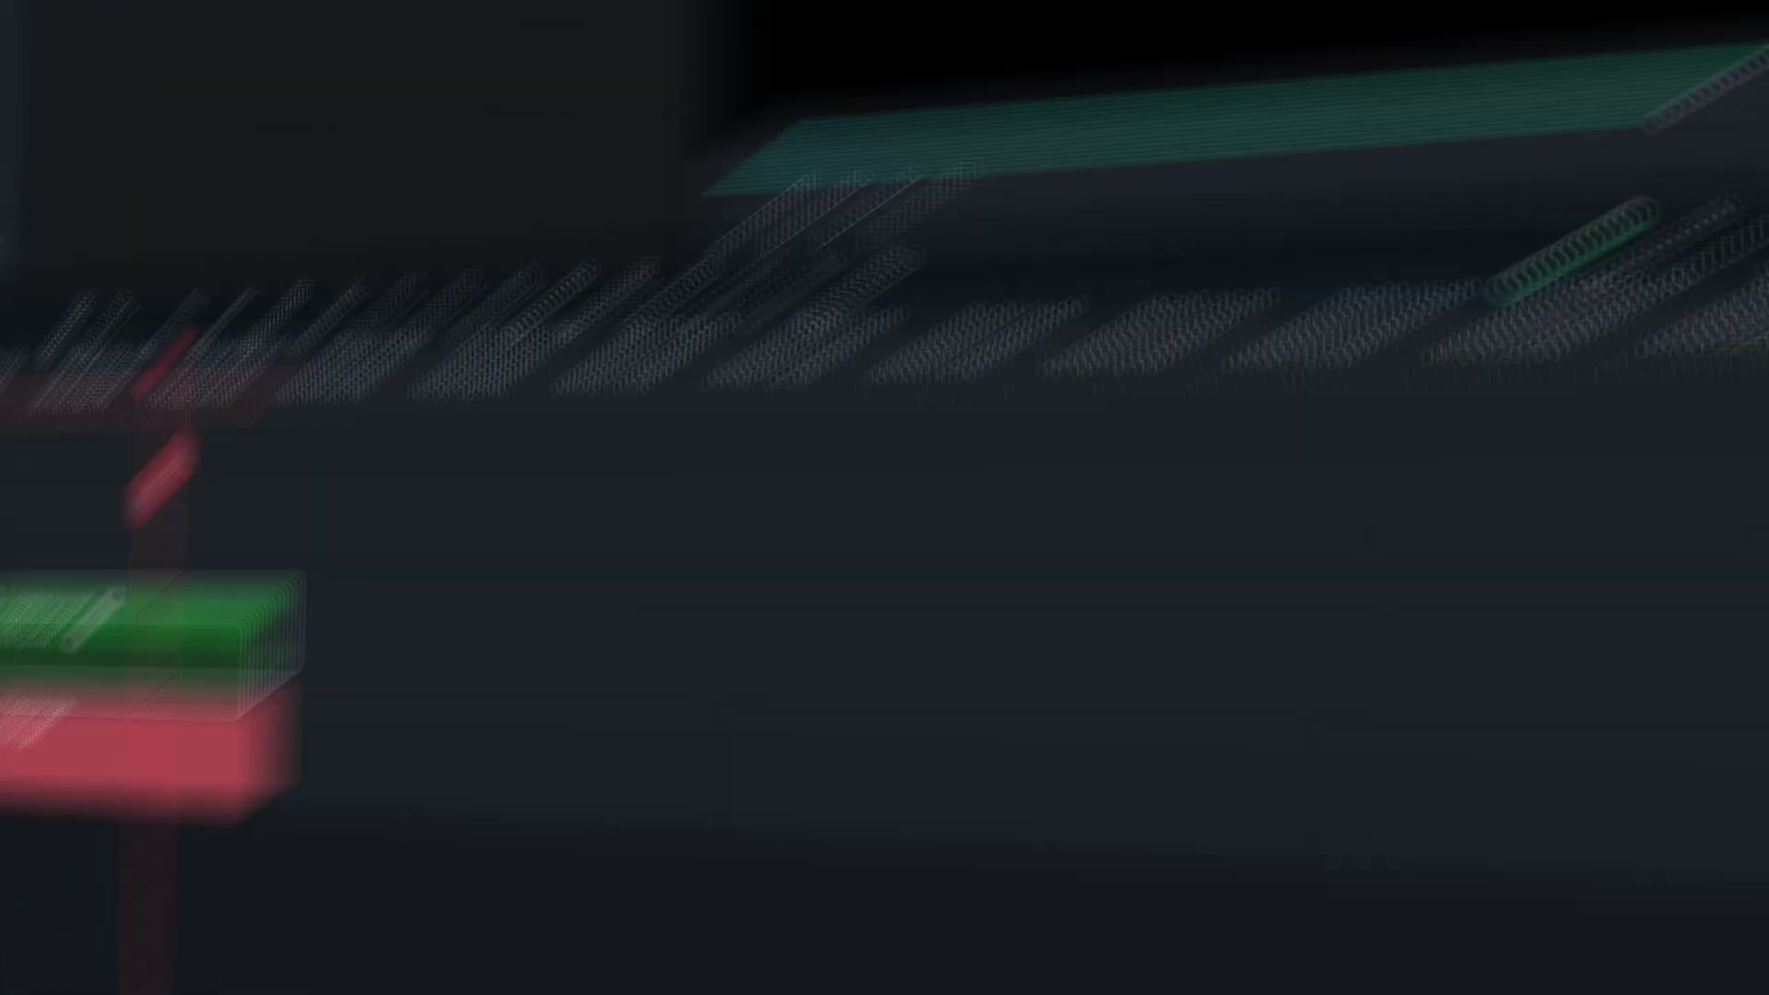
Step: Keyframe the mask Position X at 518.16 and give the white bar corner radius 41
click(1143, 513)
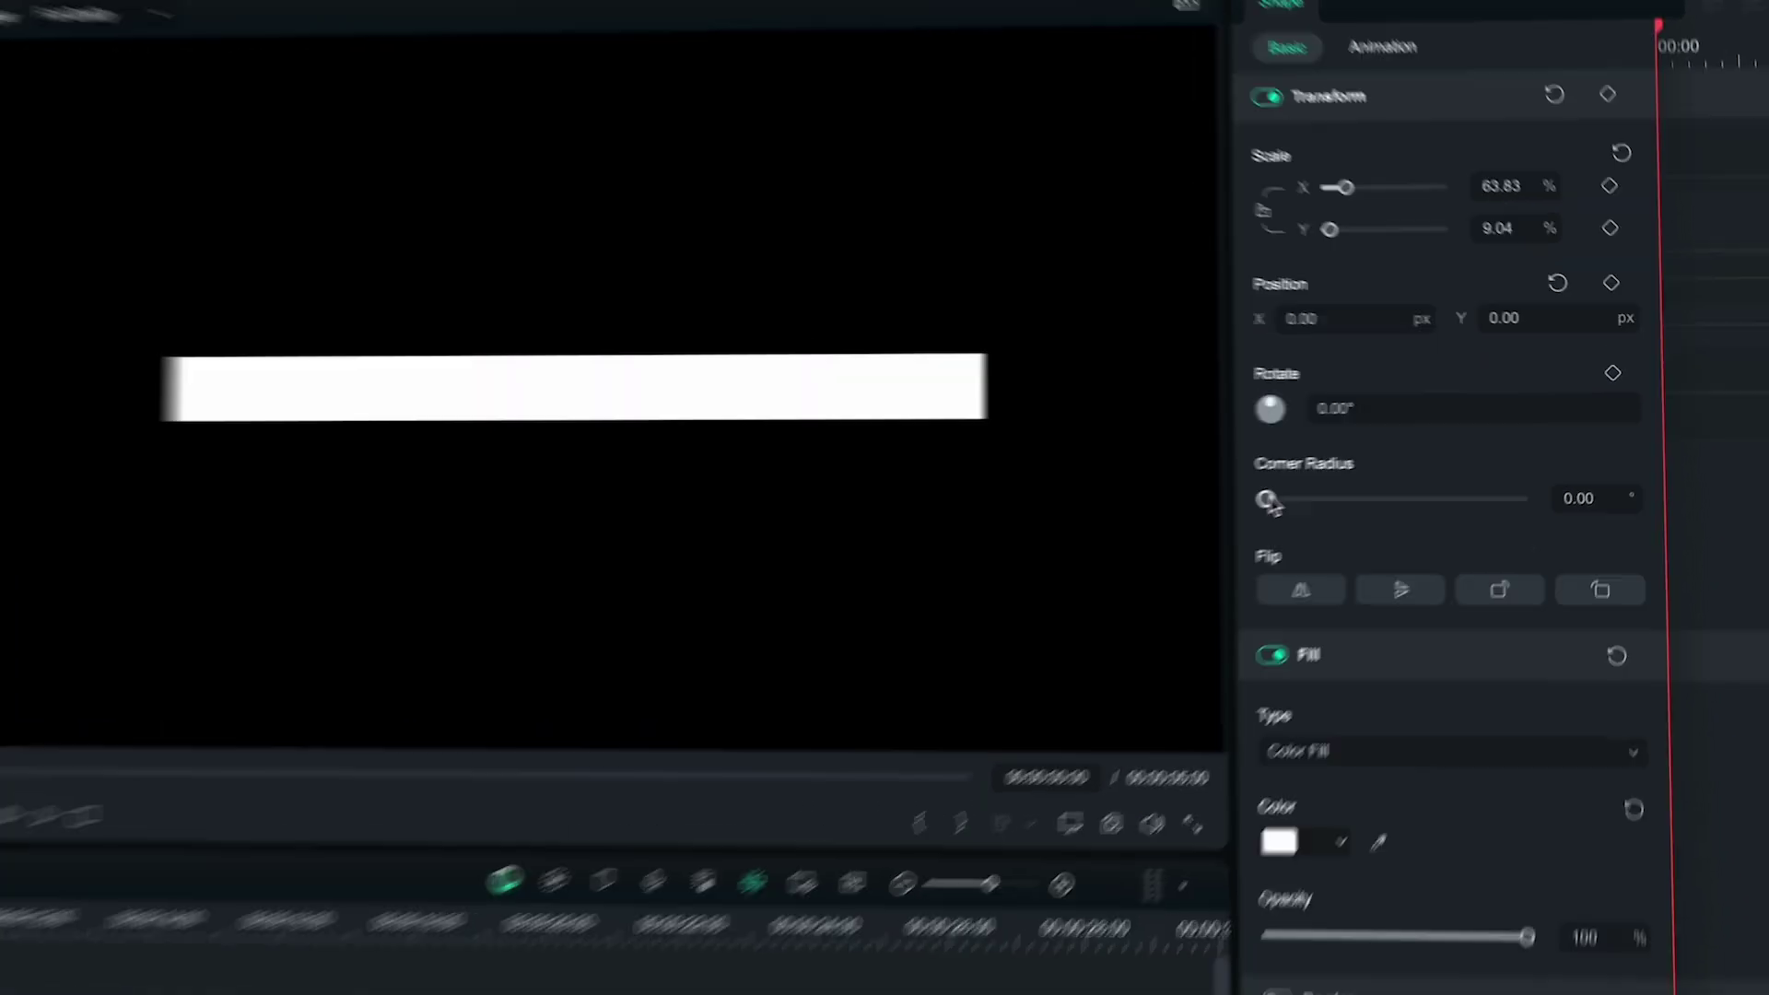
drag(1268, 501, 1274, 502)
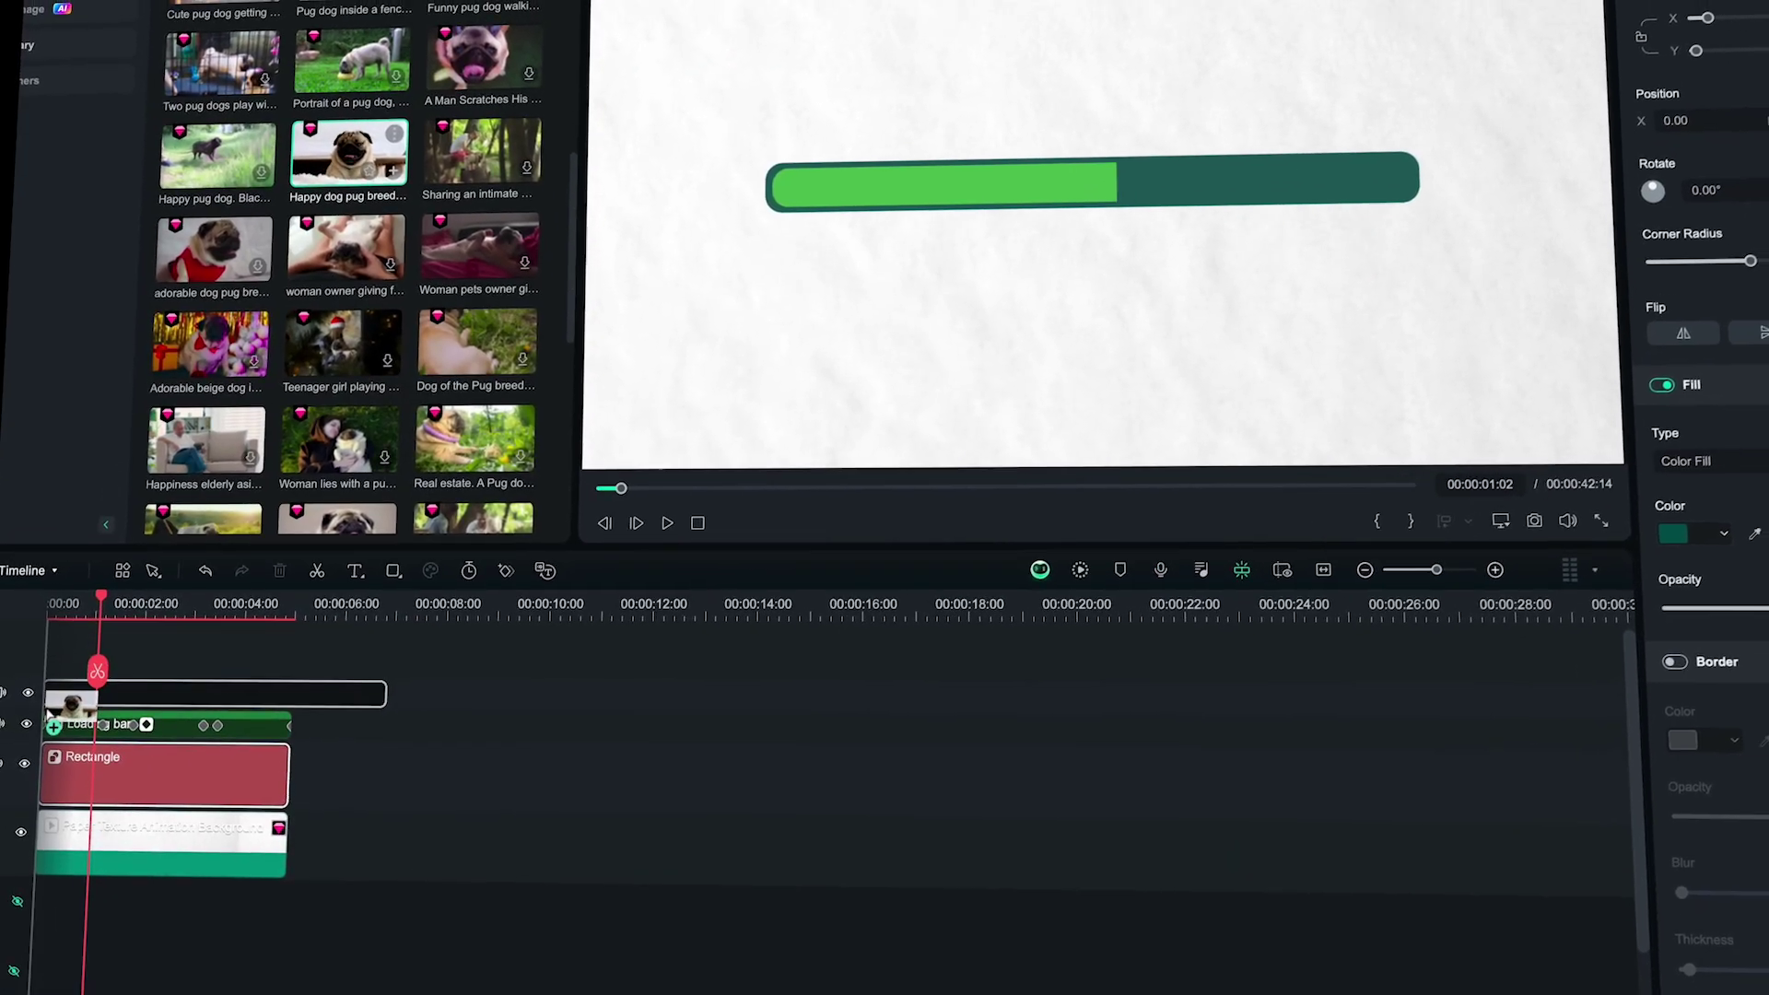
Step: Trim the pug clip to the bar's length, cut it out with AI Portrait, and enlarge its ellipse mask upward
drag(378, 716, 287, 716)
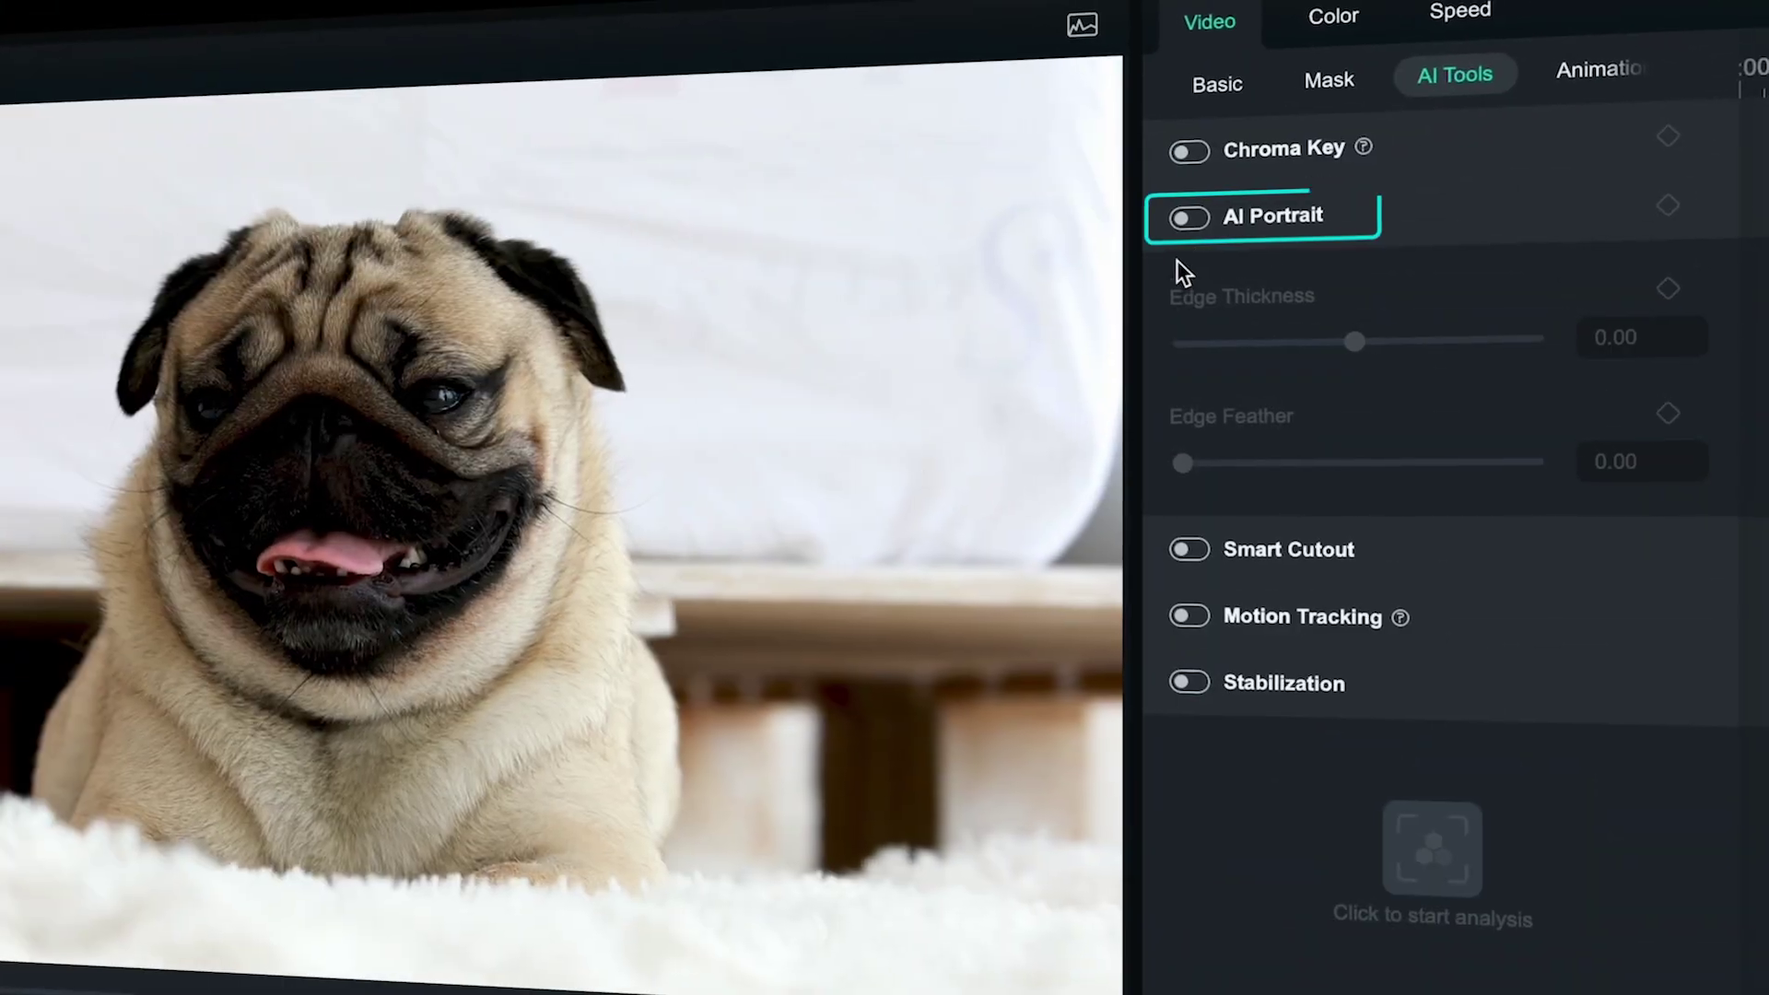
click(1527, 122)
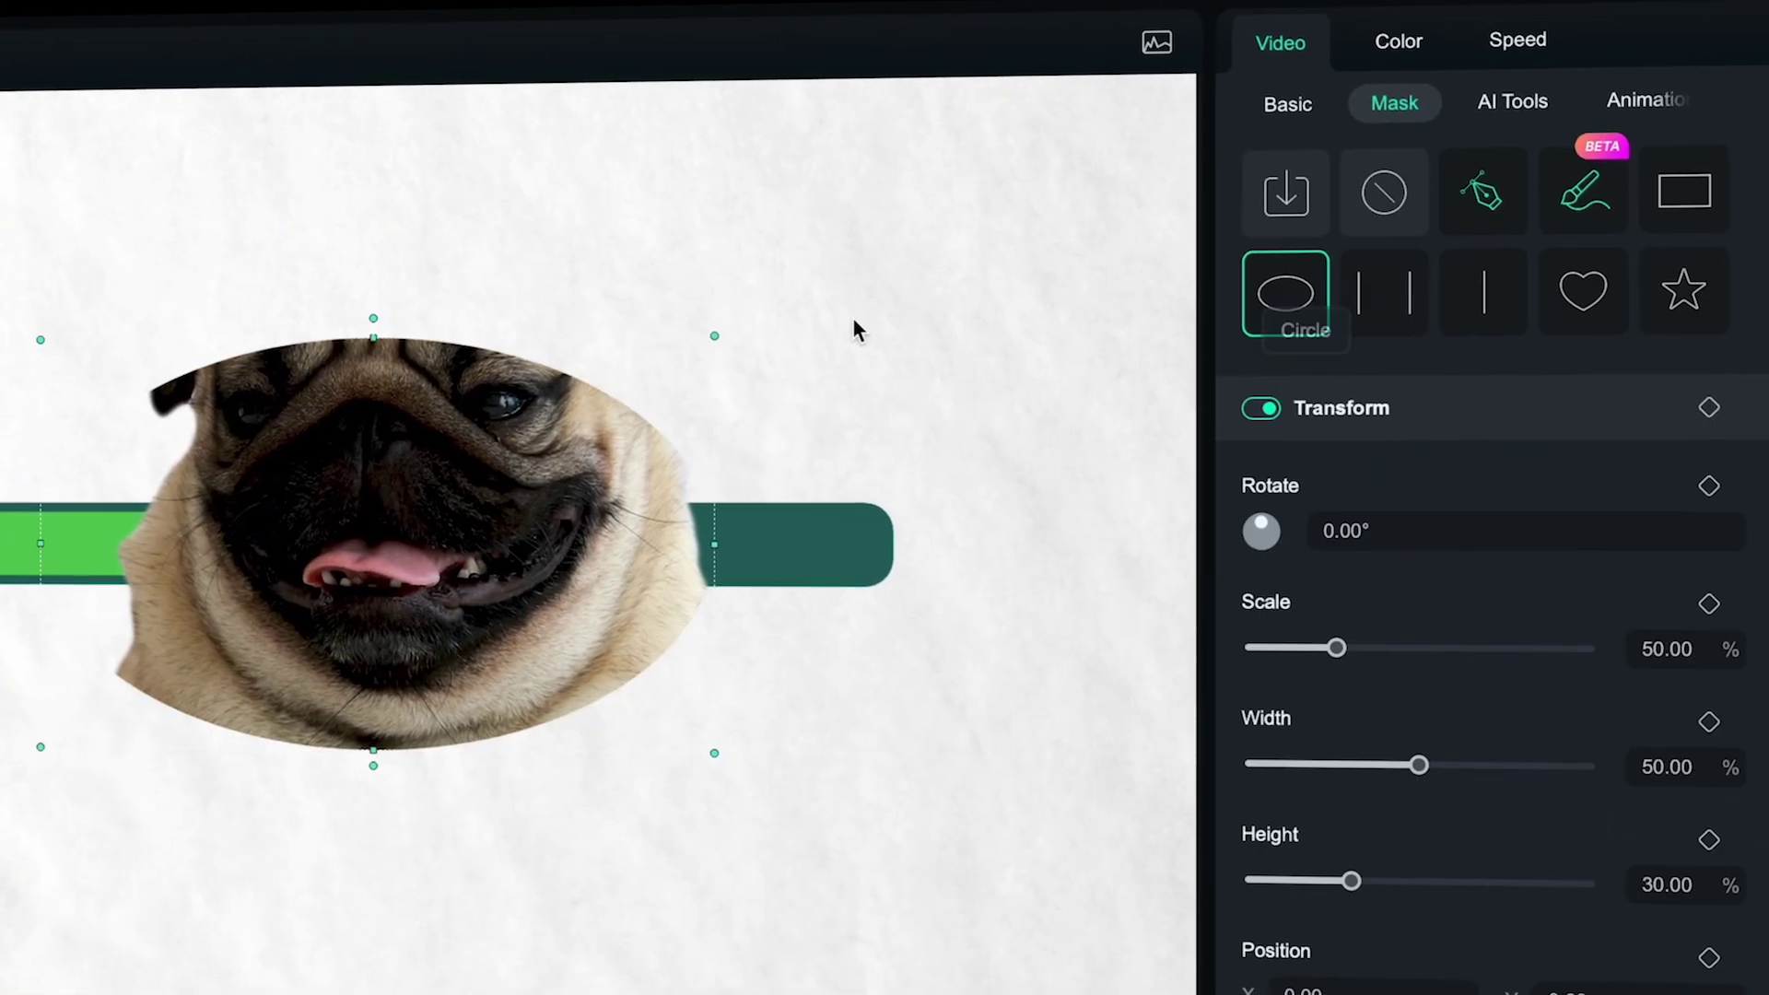
drag(372, 316, 387, 185)
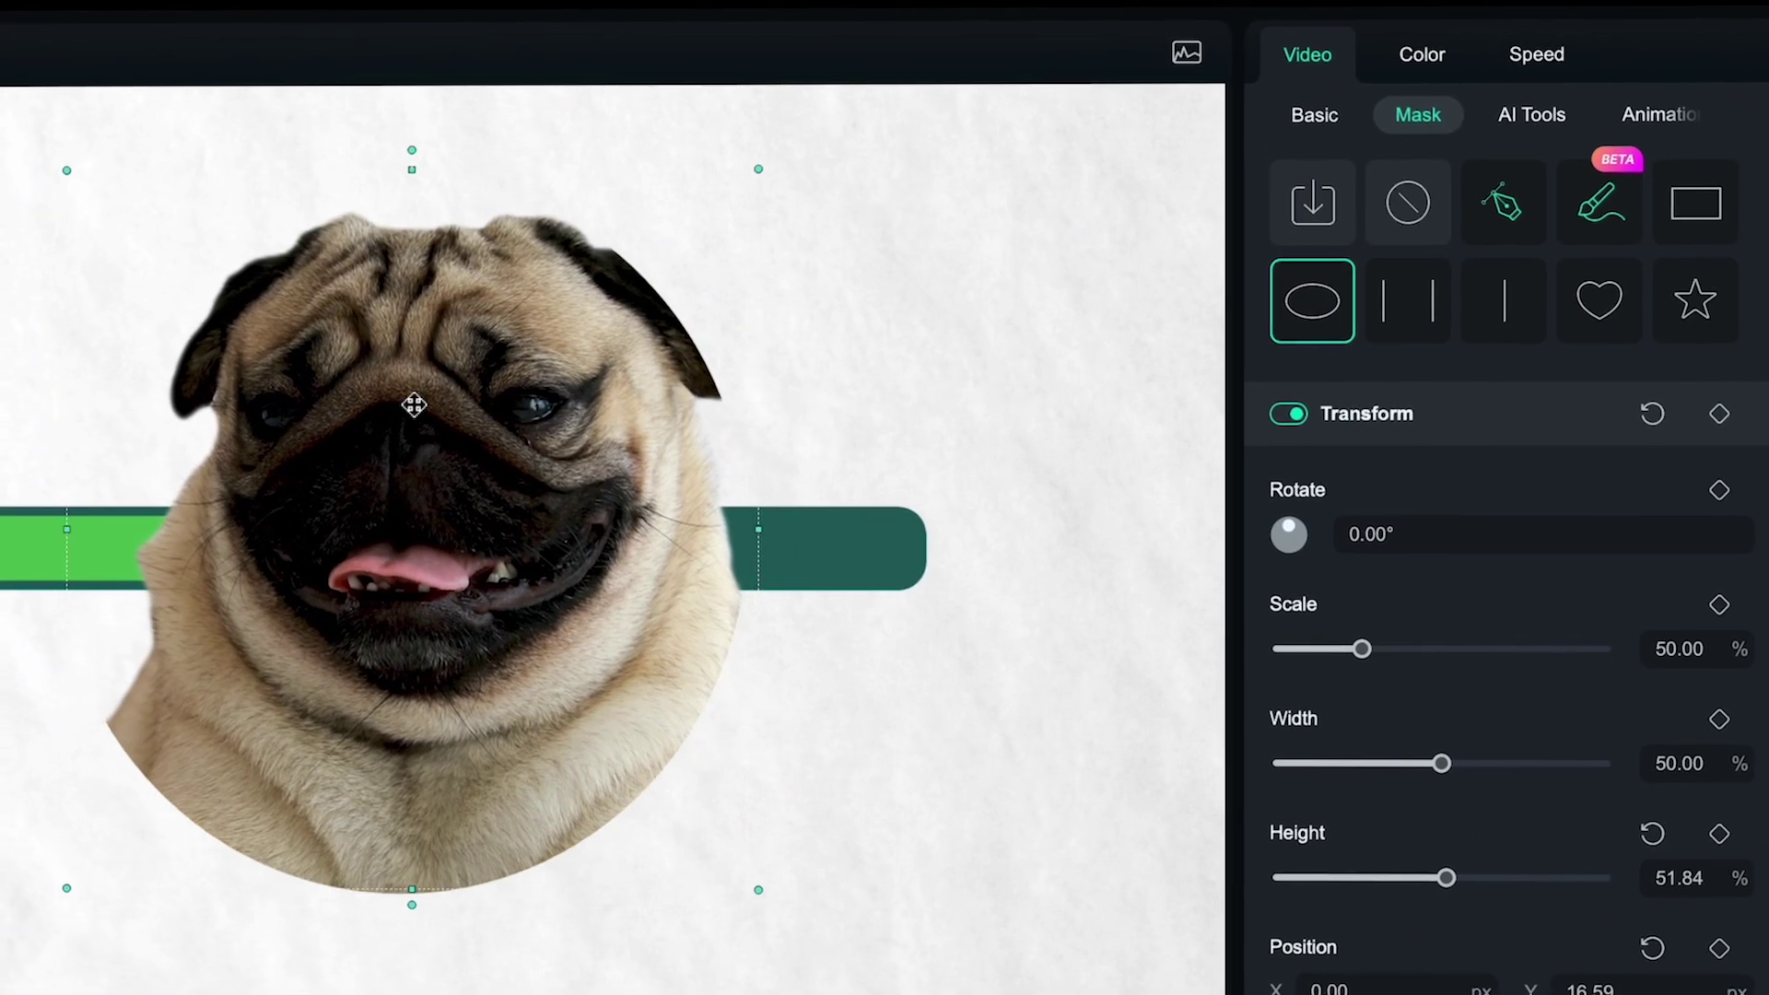
drag(413, 404, 454, 276)
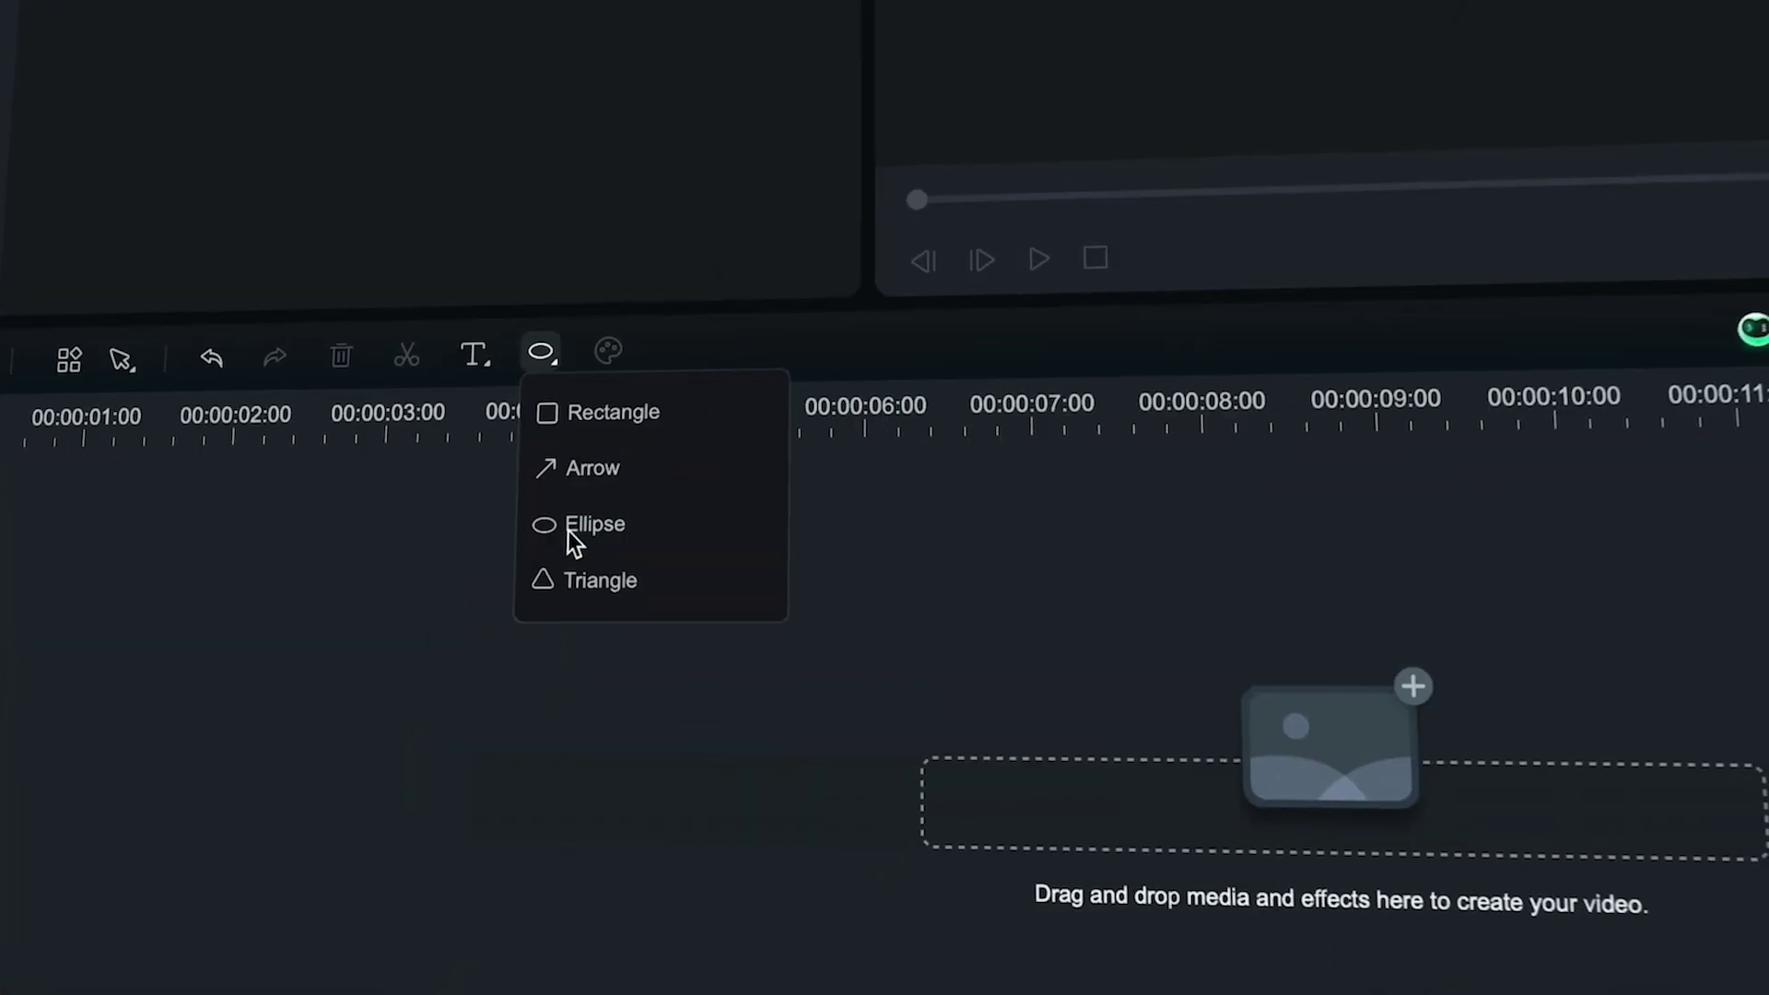
Step: Draw an enlarged ellipse with no fill and a thick white border
click(359, 648)
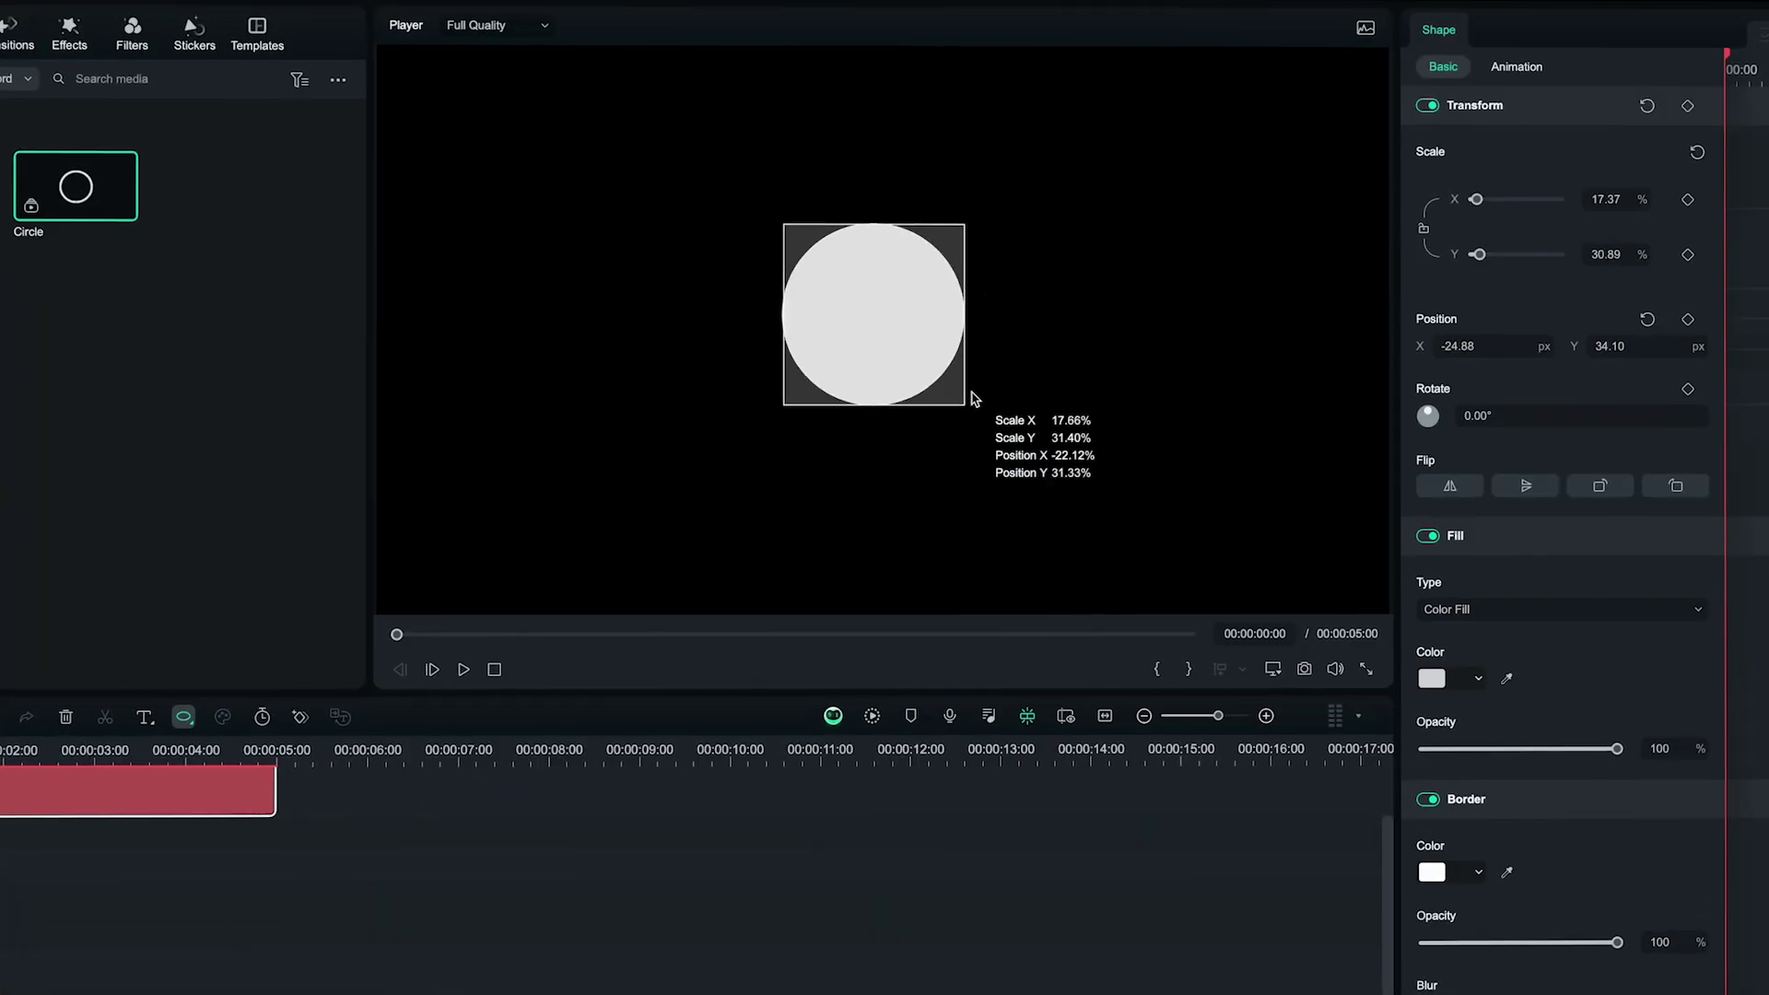
mouse_move(974, 395)
mouse_down()
mouse_move(1025, 442)
mouse_move(956, 355)
mouse_move(963, 378)
mouse_up()
click(1148, 597)
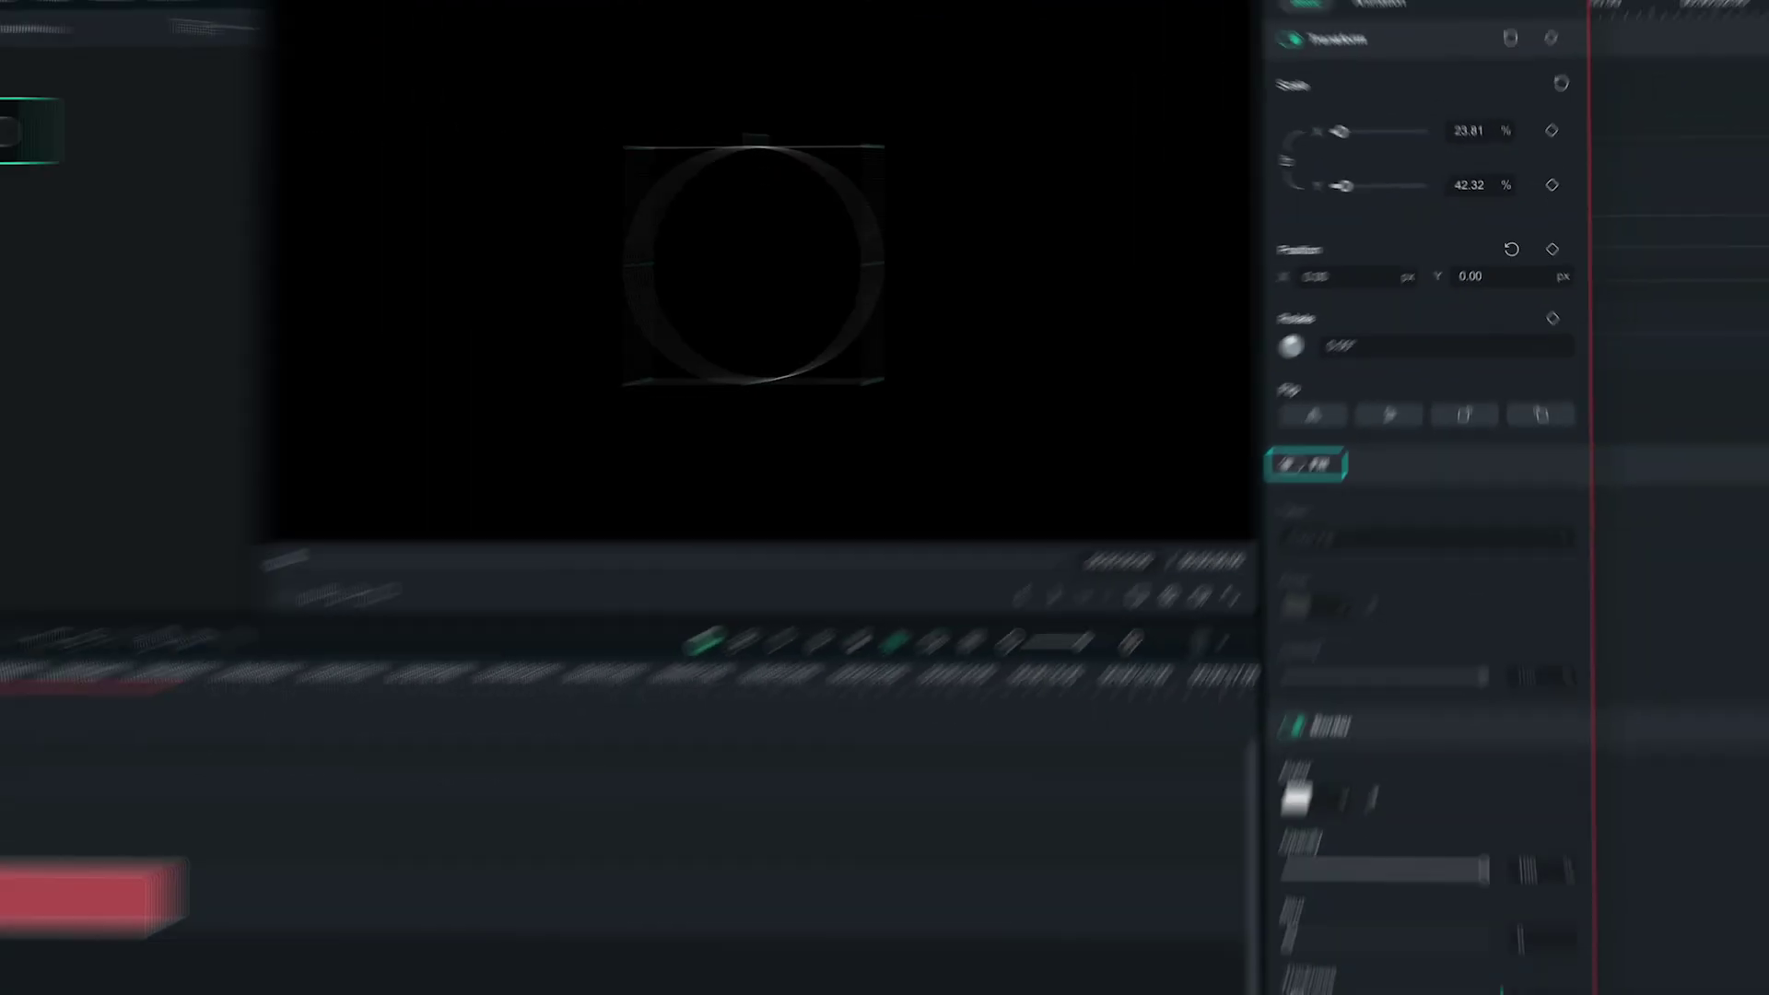
drag(1335, 893, 1466, 898)
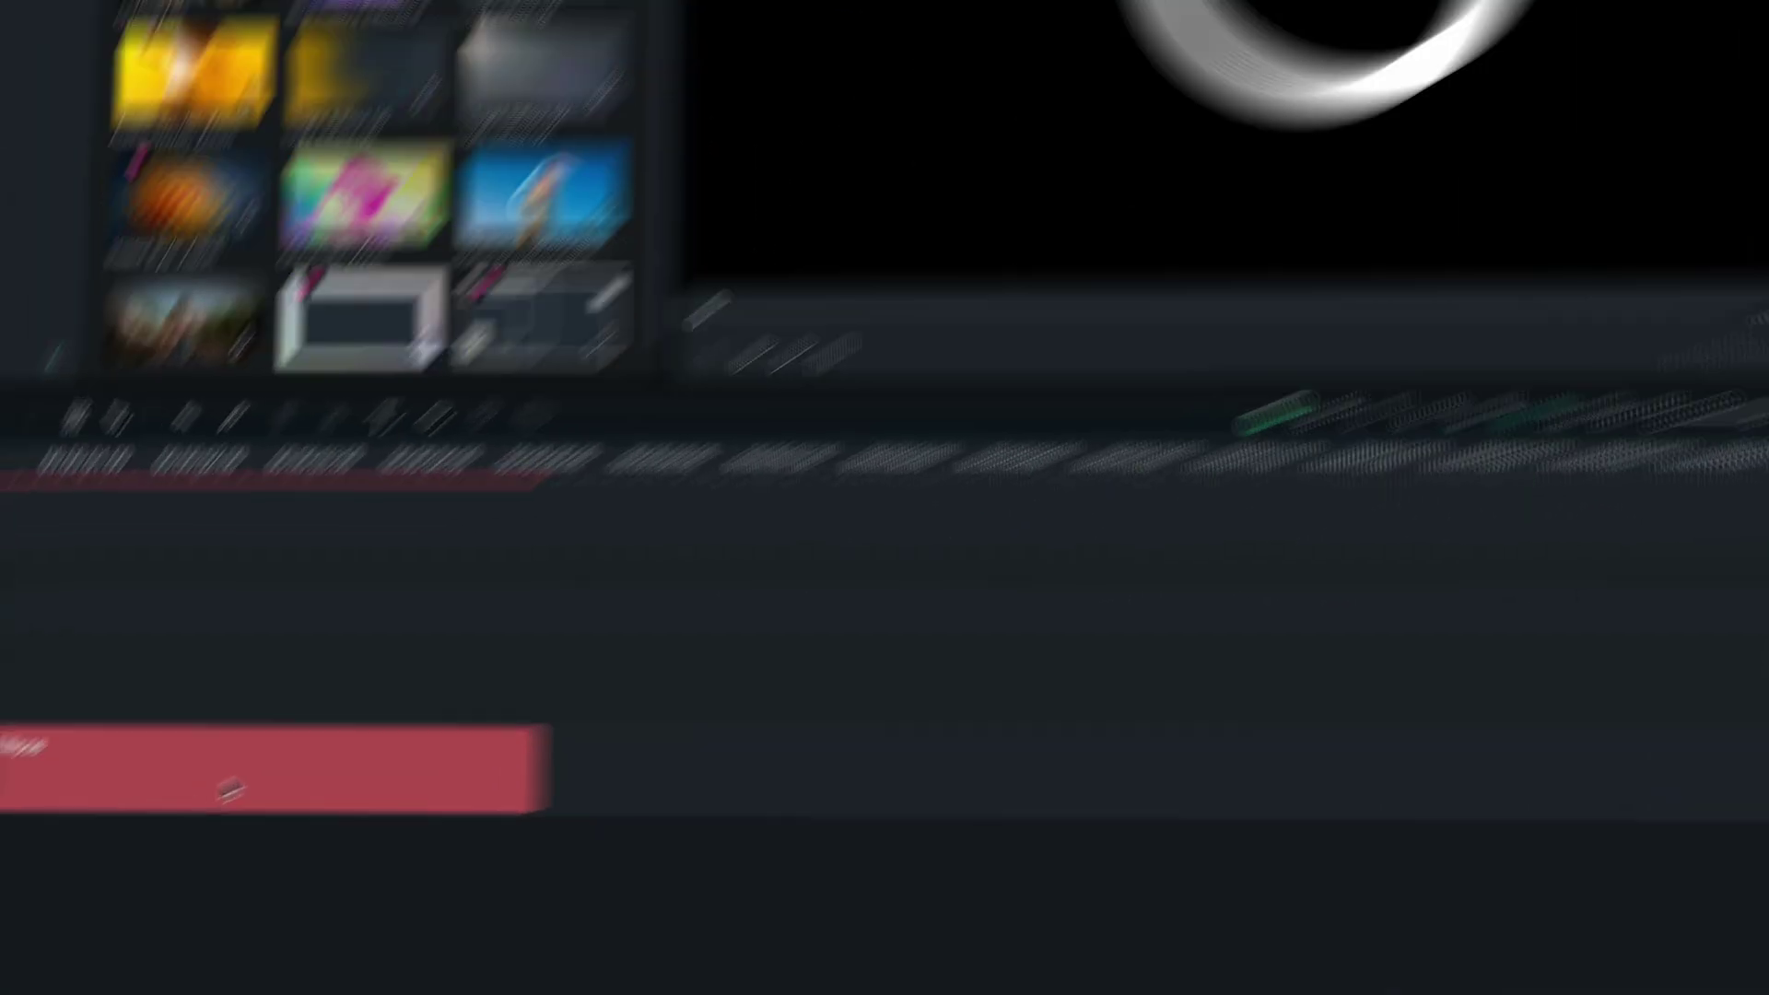
Step: Make the ring a 'Circular progress bar' compound clip and crop it to its right half, Left 50
right_click(245, 778)
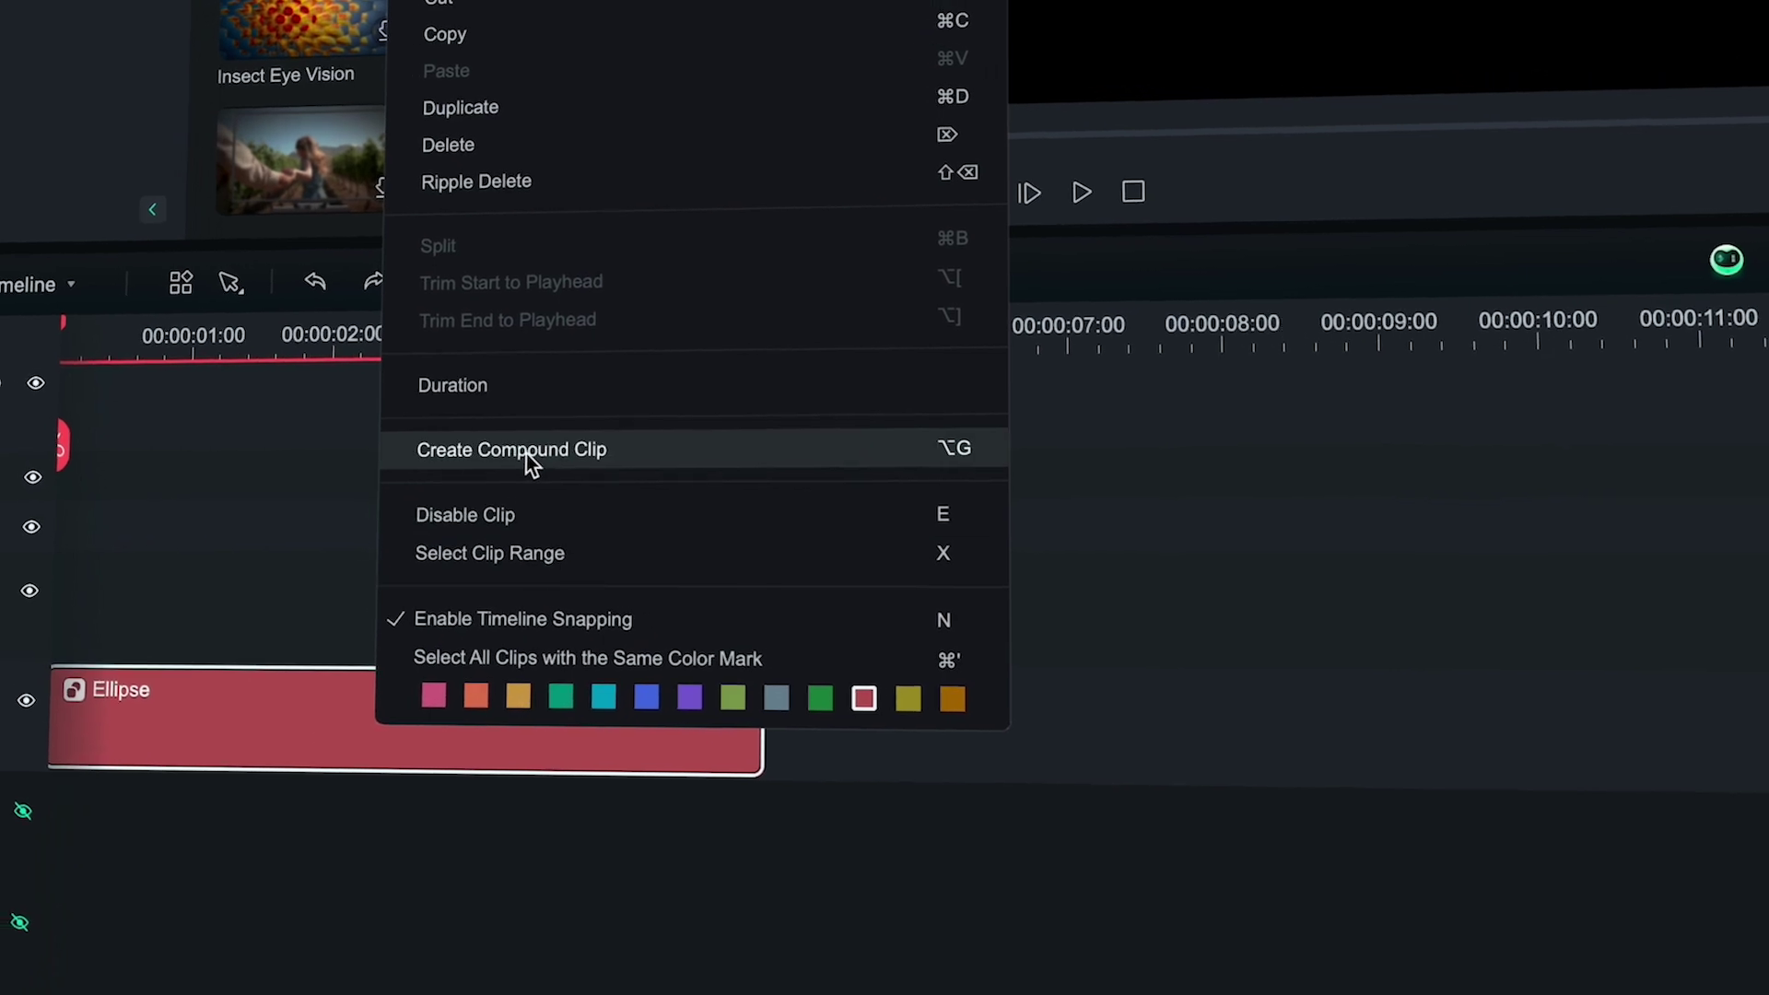
click(564, 463)
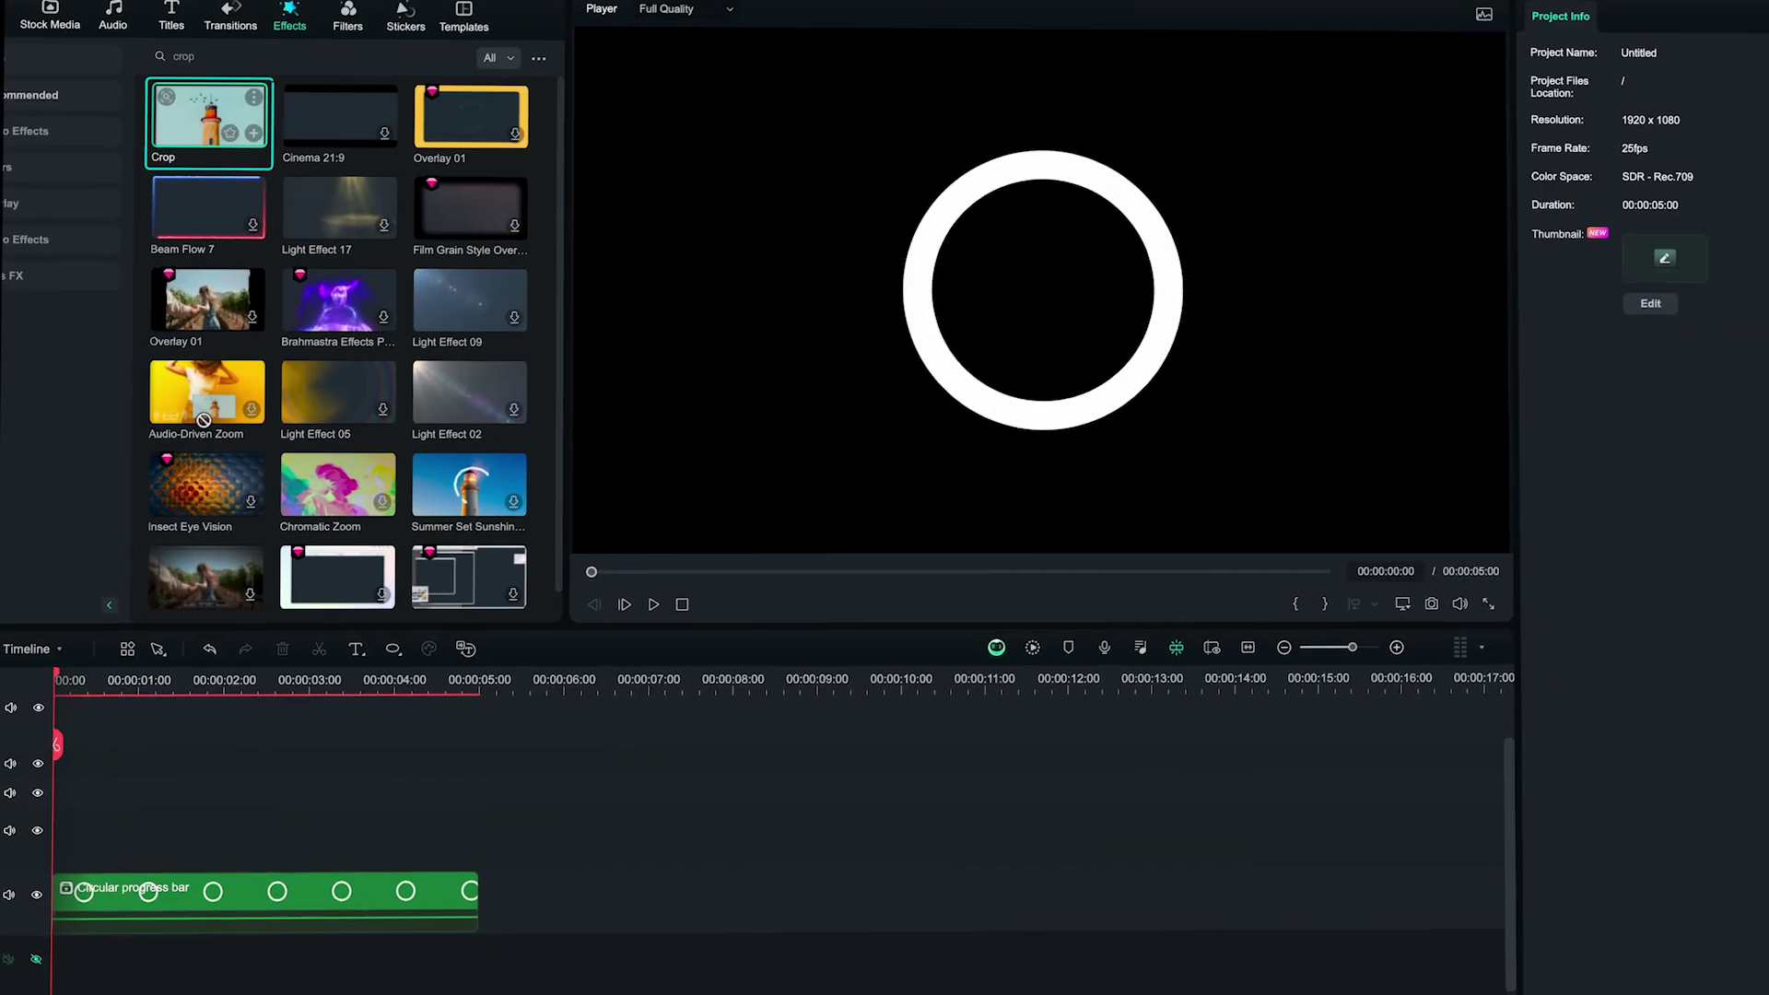
drag(203, 420, 129, 912)
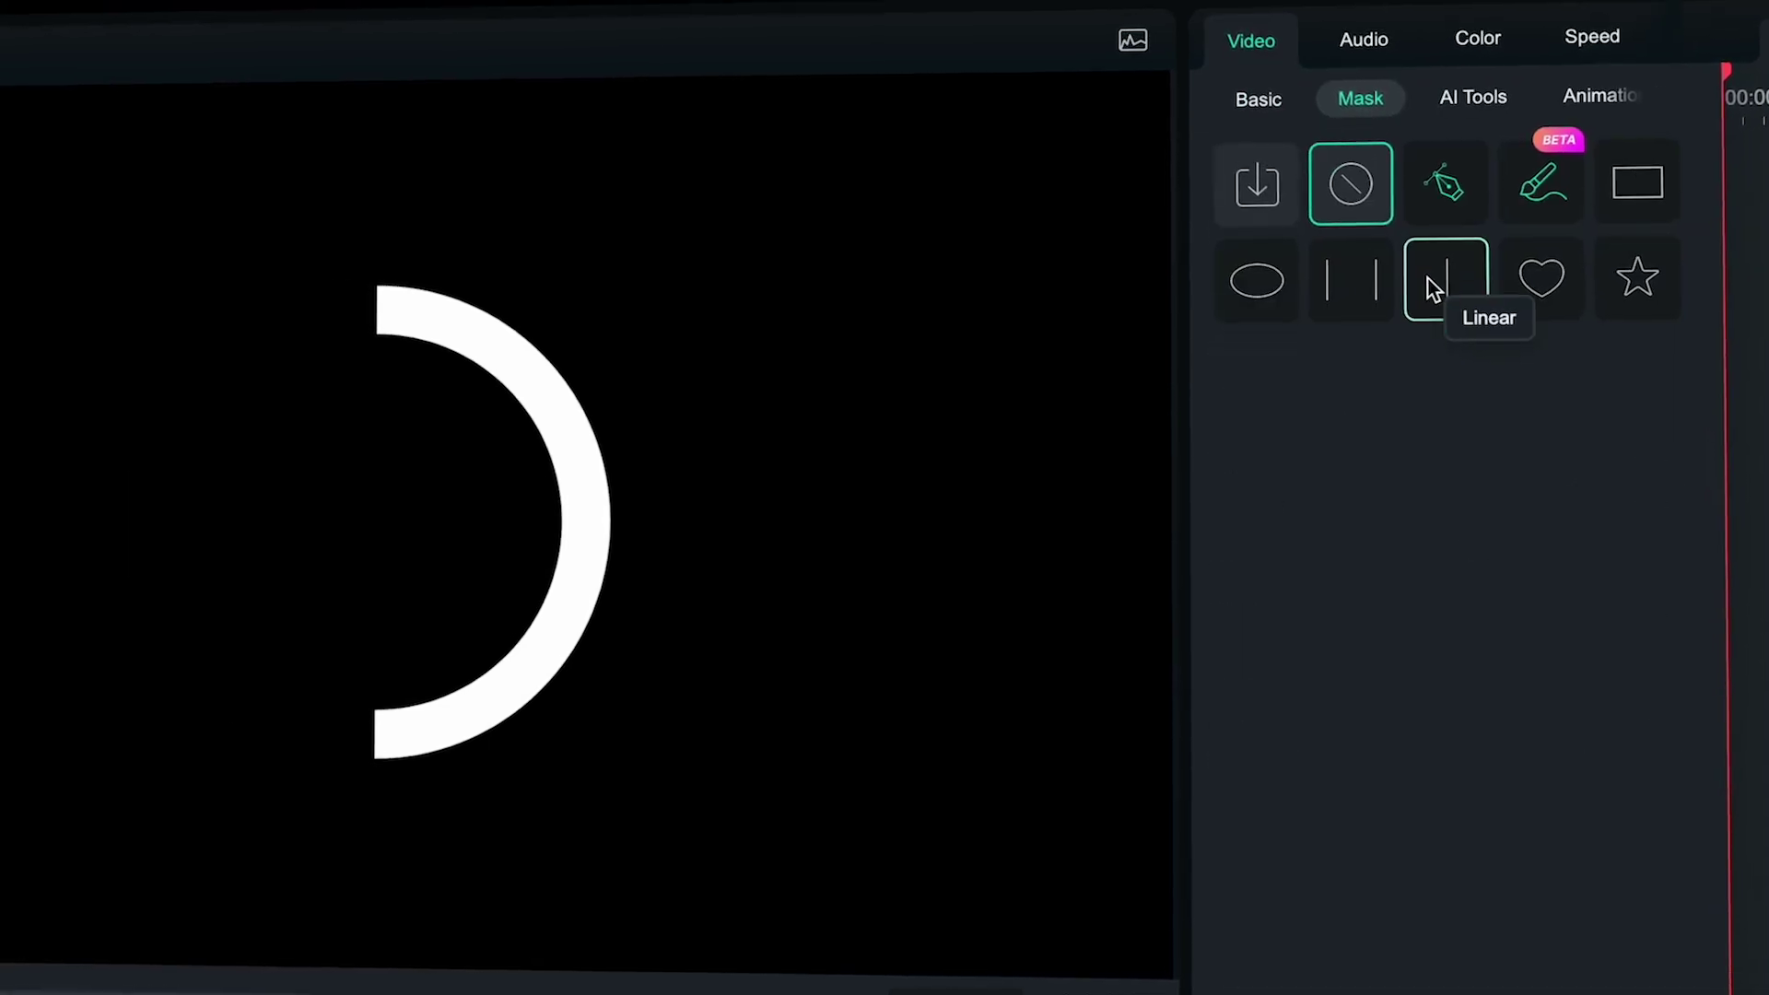
Step: Add a linear mask to the half ring with a 180° rotation keyframe at the start
click(1430, 281)
click(1668, 465)
click(1558, 502)
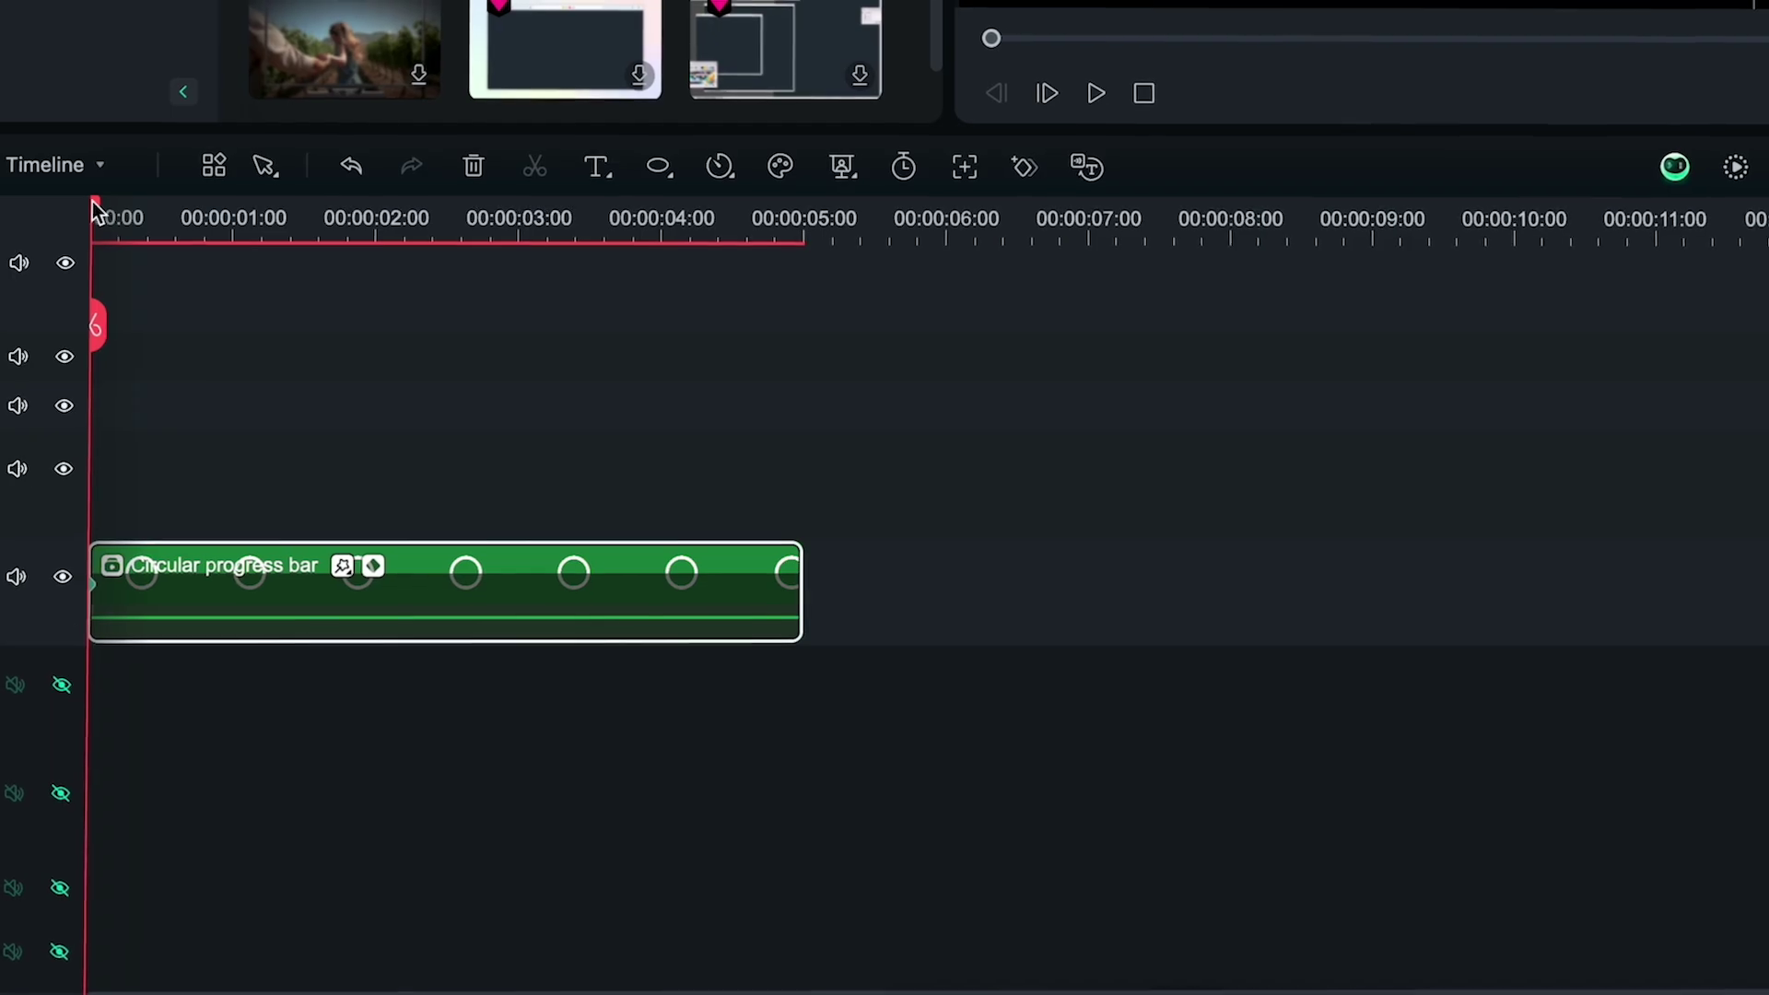
Step: Set the mask rotation to 0° at 5 seconds, then paste a duplicate clip after it
drag(95, 241, 773, 242)
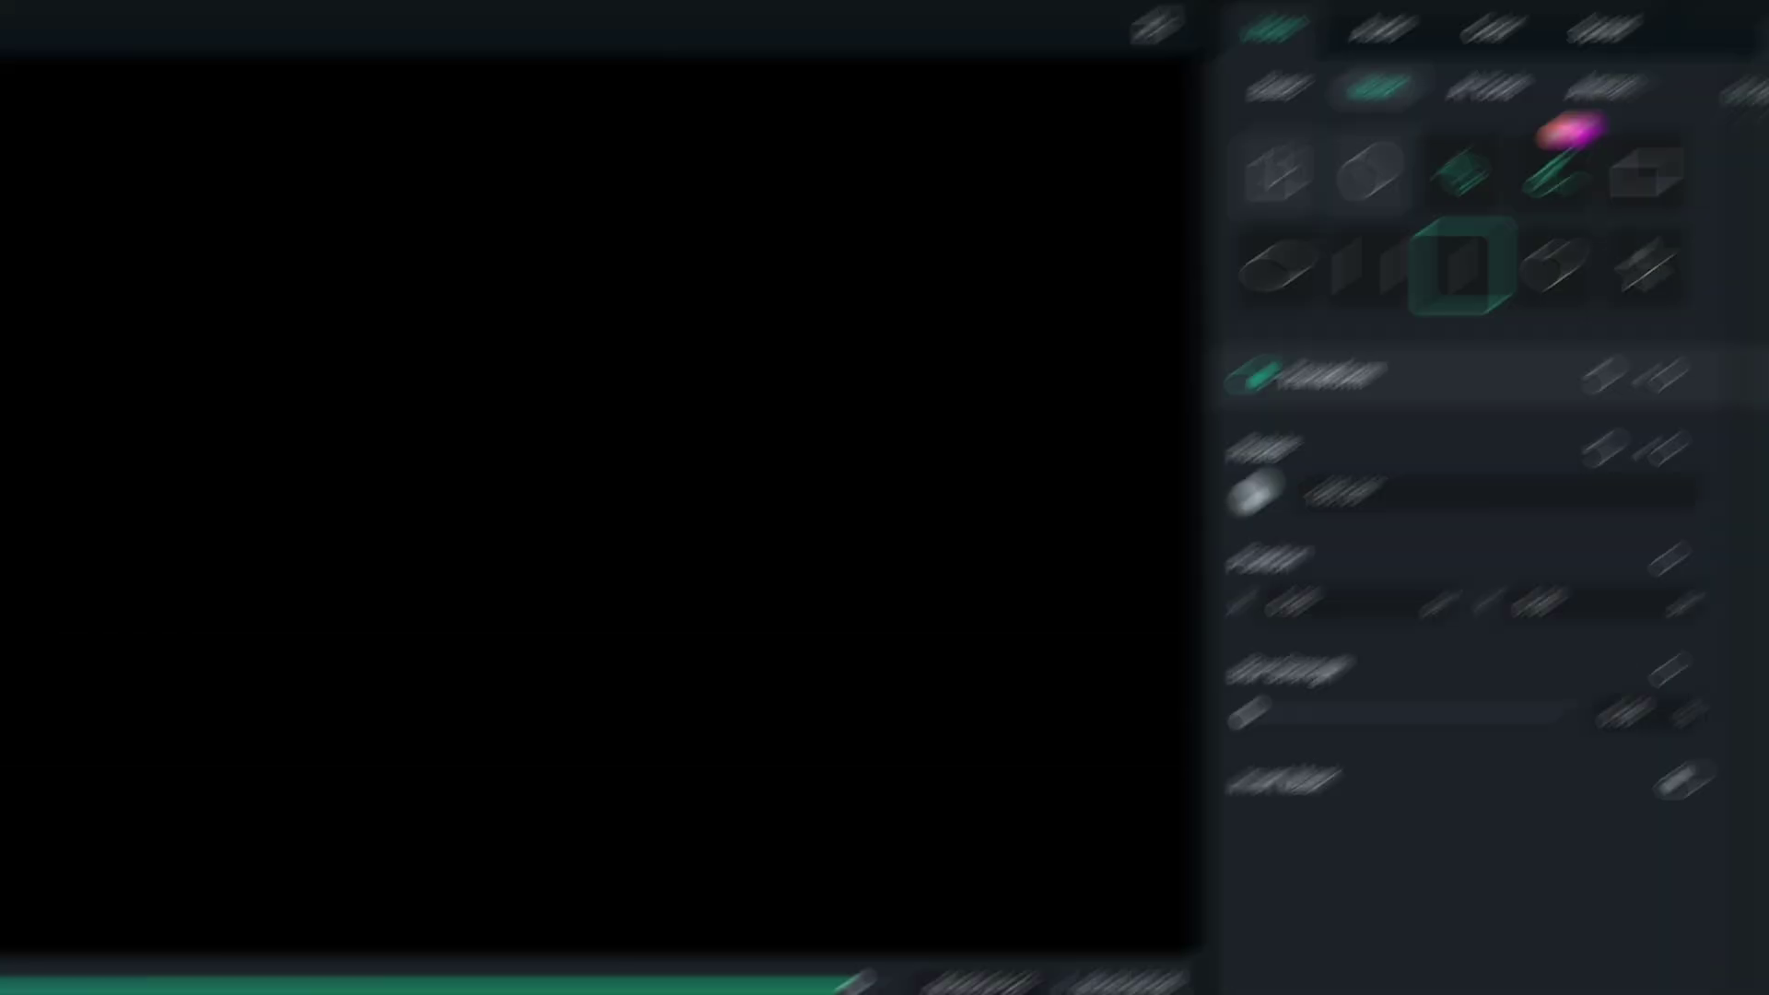
click(1301, 503)
text(0)
key(Return)
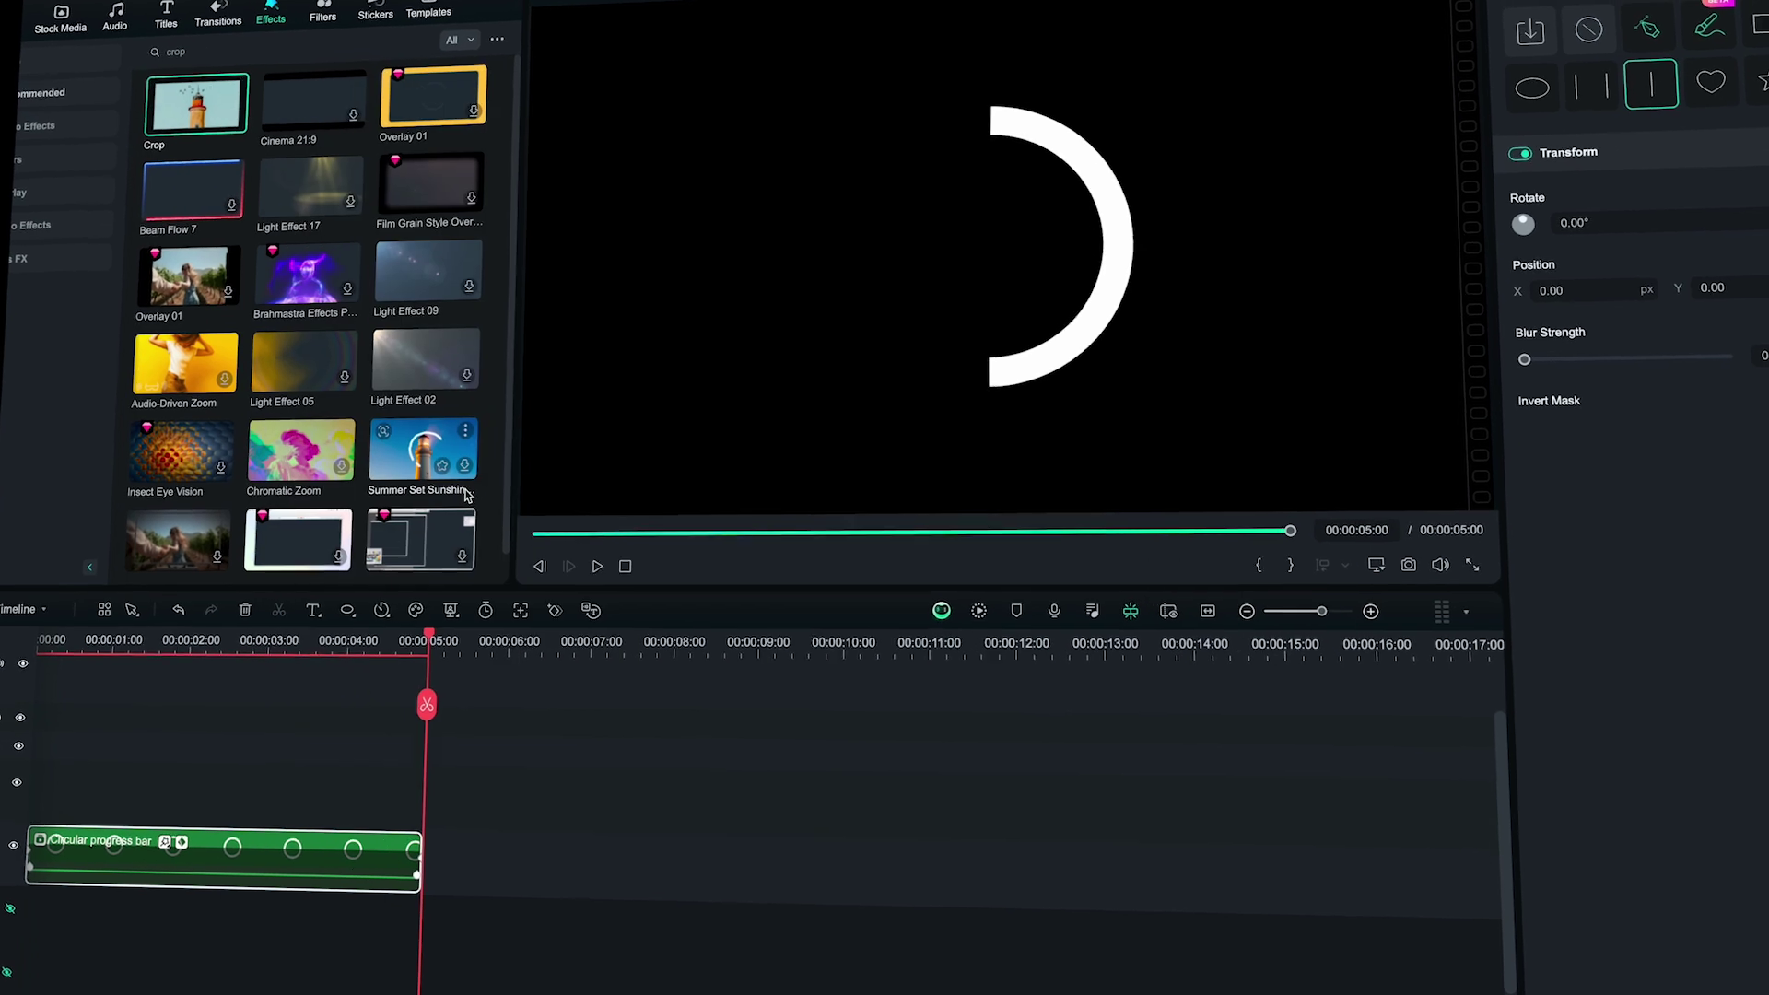
key(ctrl+v)
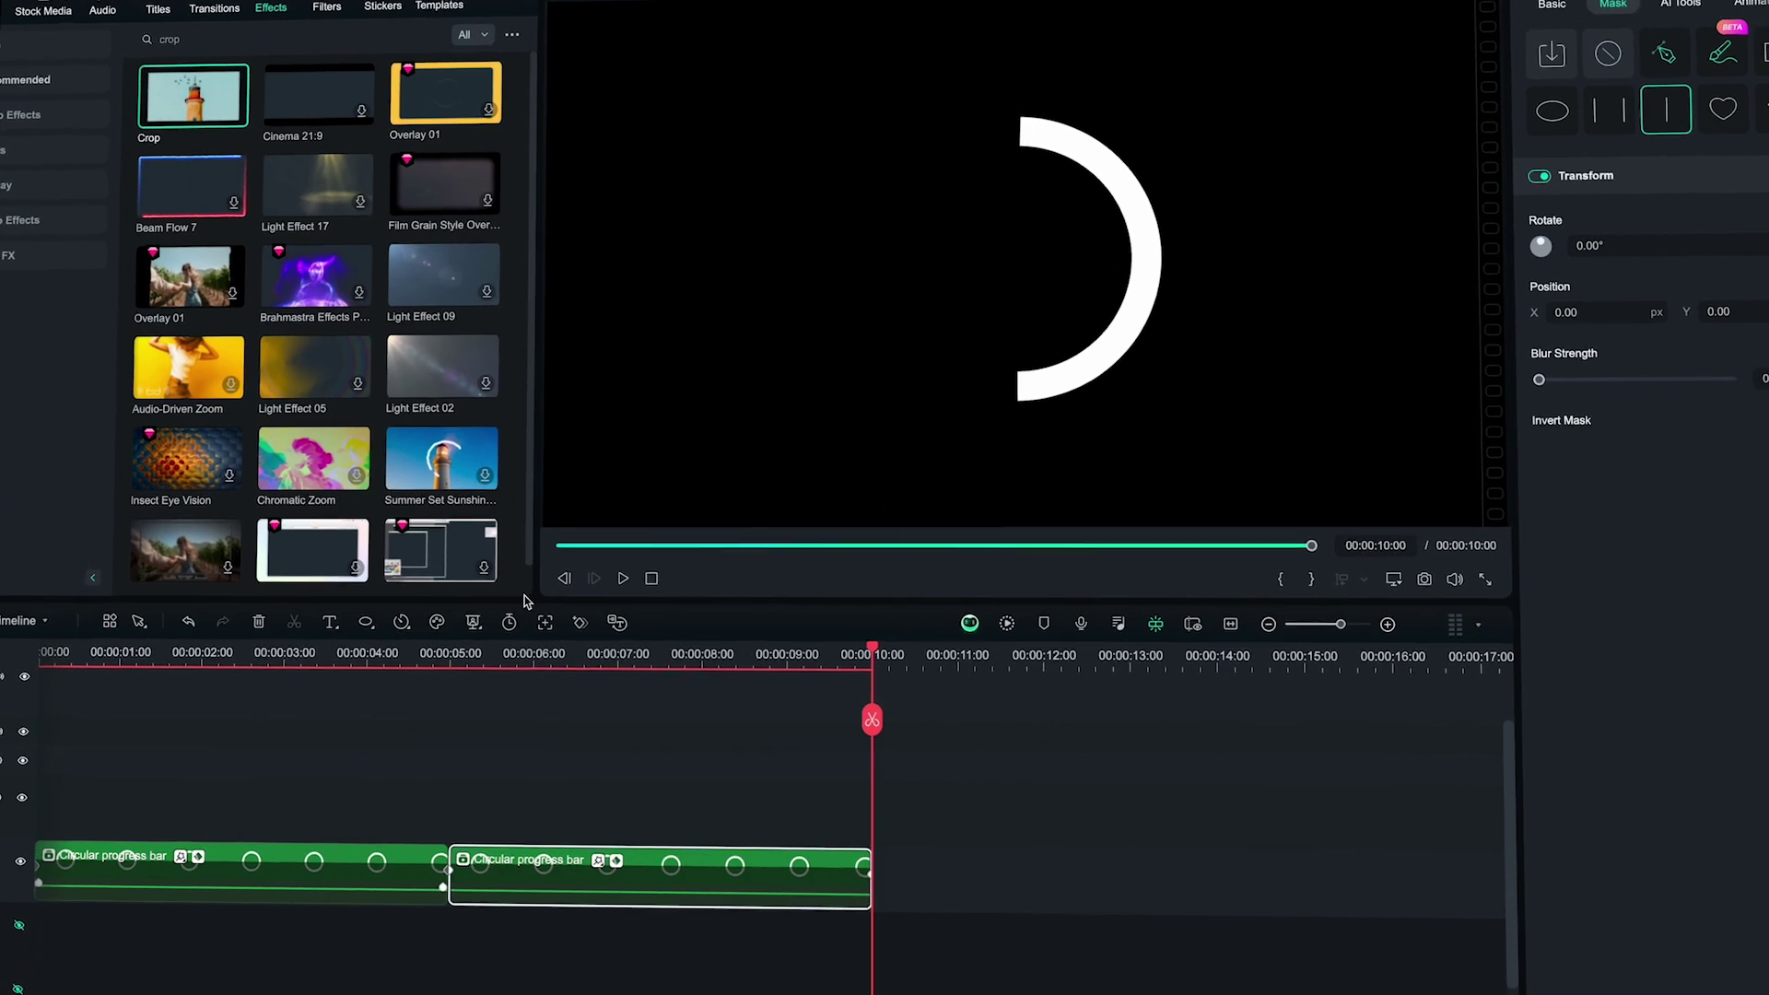
Step: Play back the ring animation from the clip junction and copy the first ring clip
key(Up)
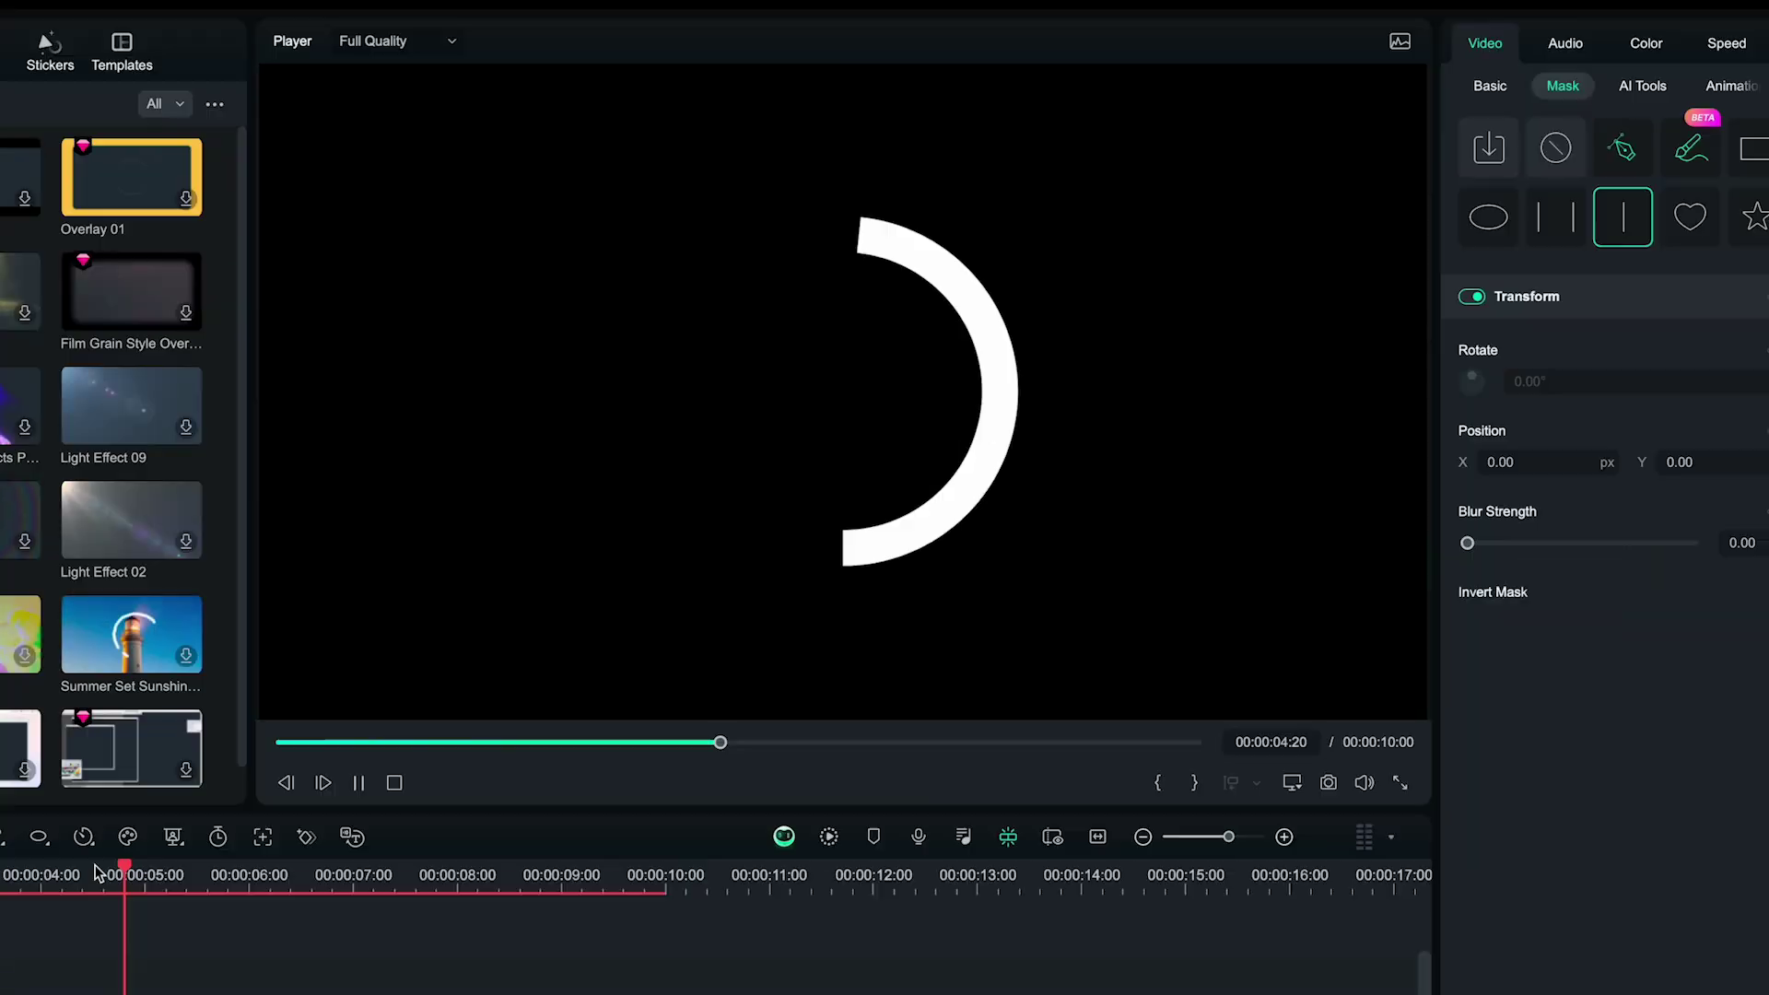
key(space)
right_click(376, 862)
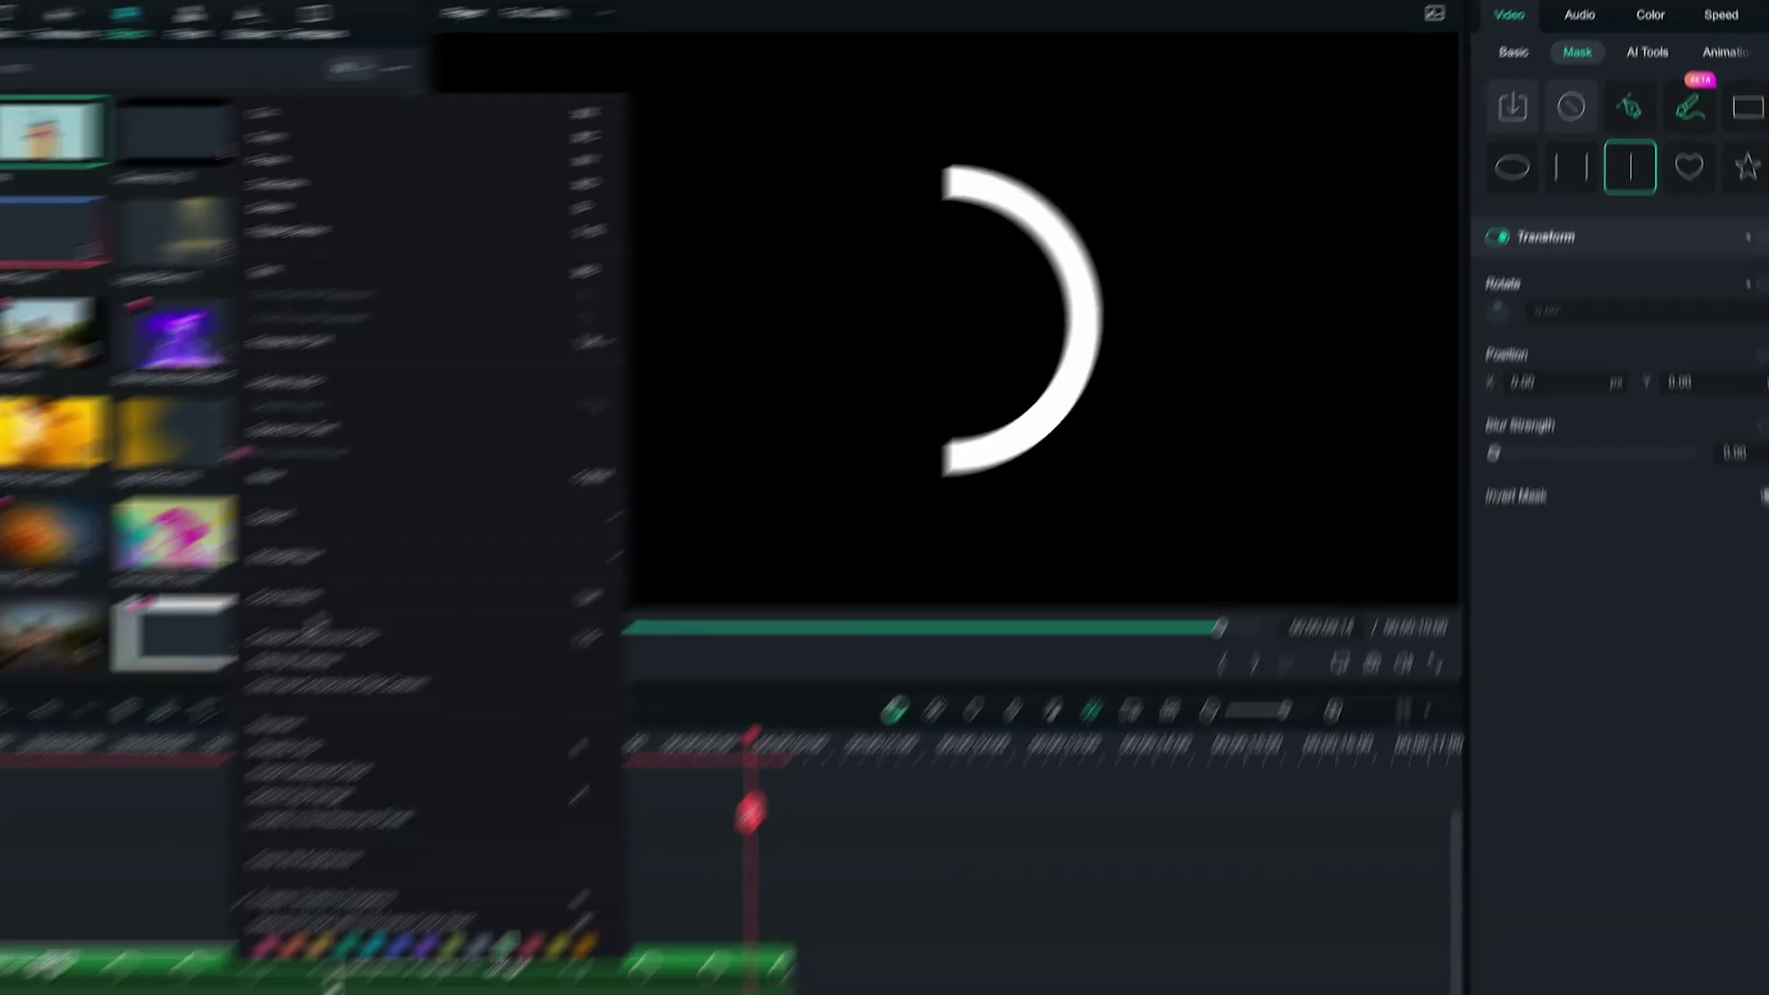
click(427, 107)
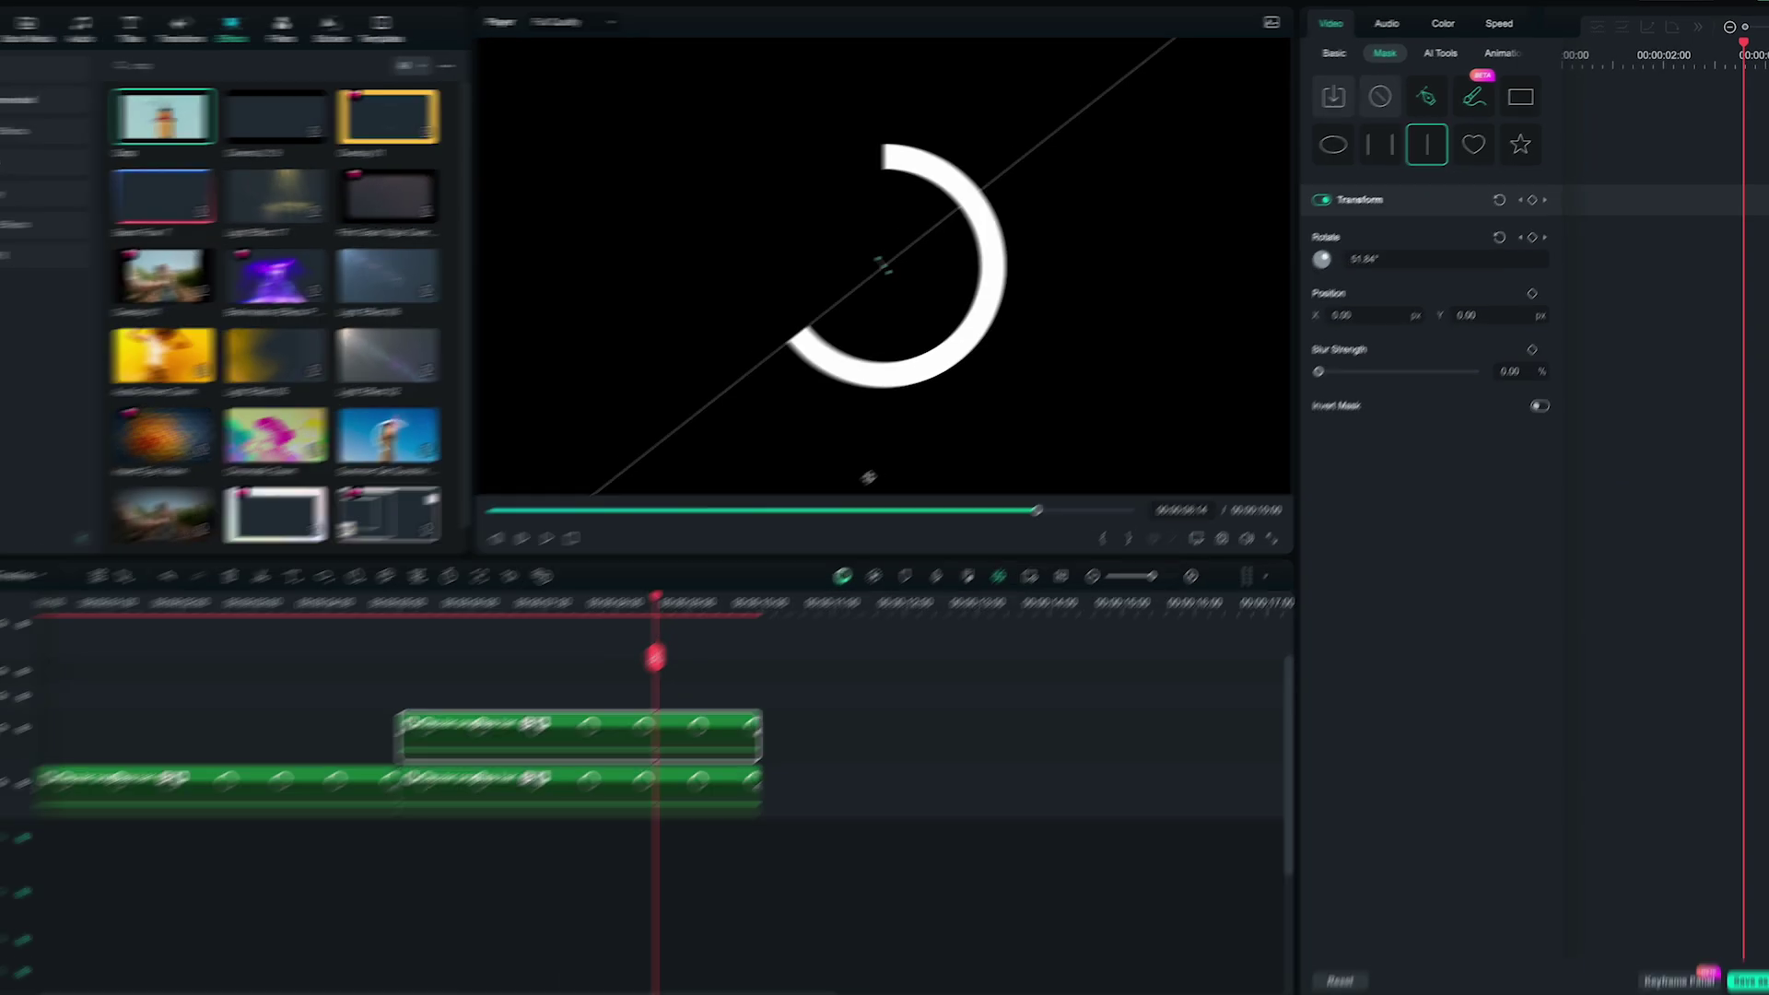
Step: Set the upper copy's mask rotation to 0° at 5 seconds, then go to the 10-second keyframe
drag(660, 600, 399, 603)
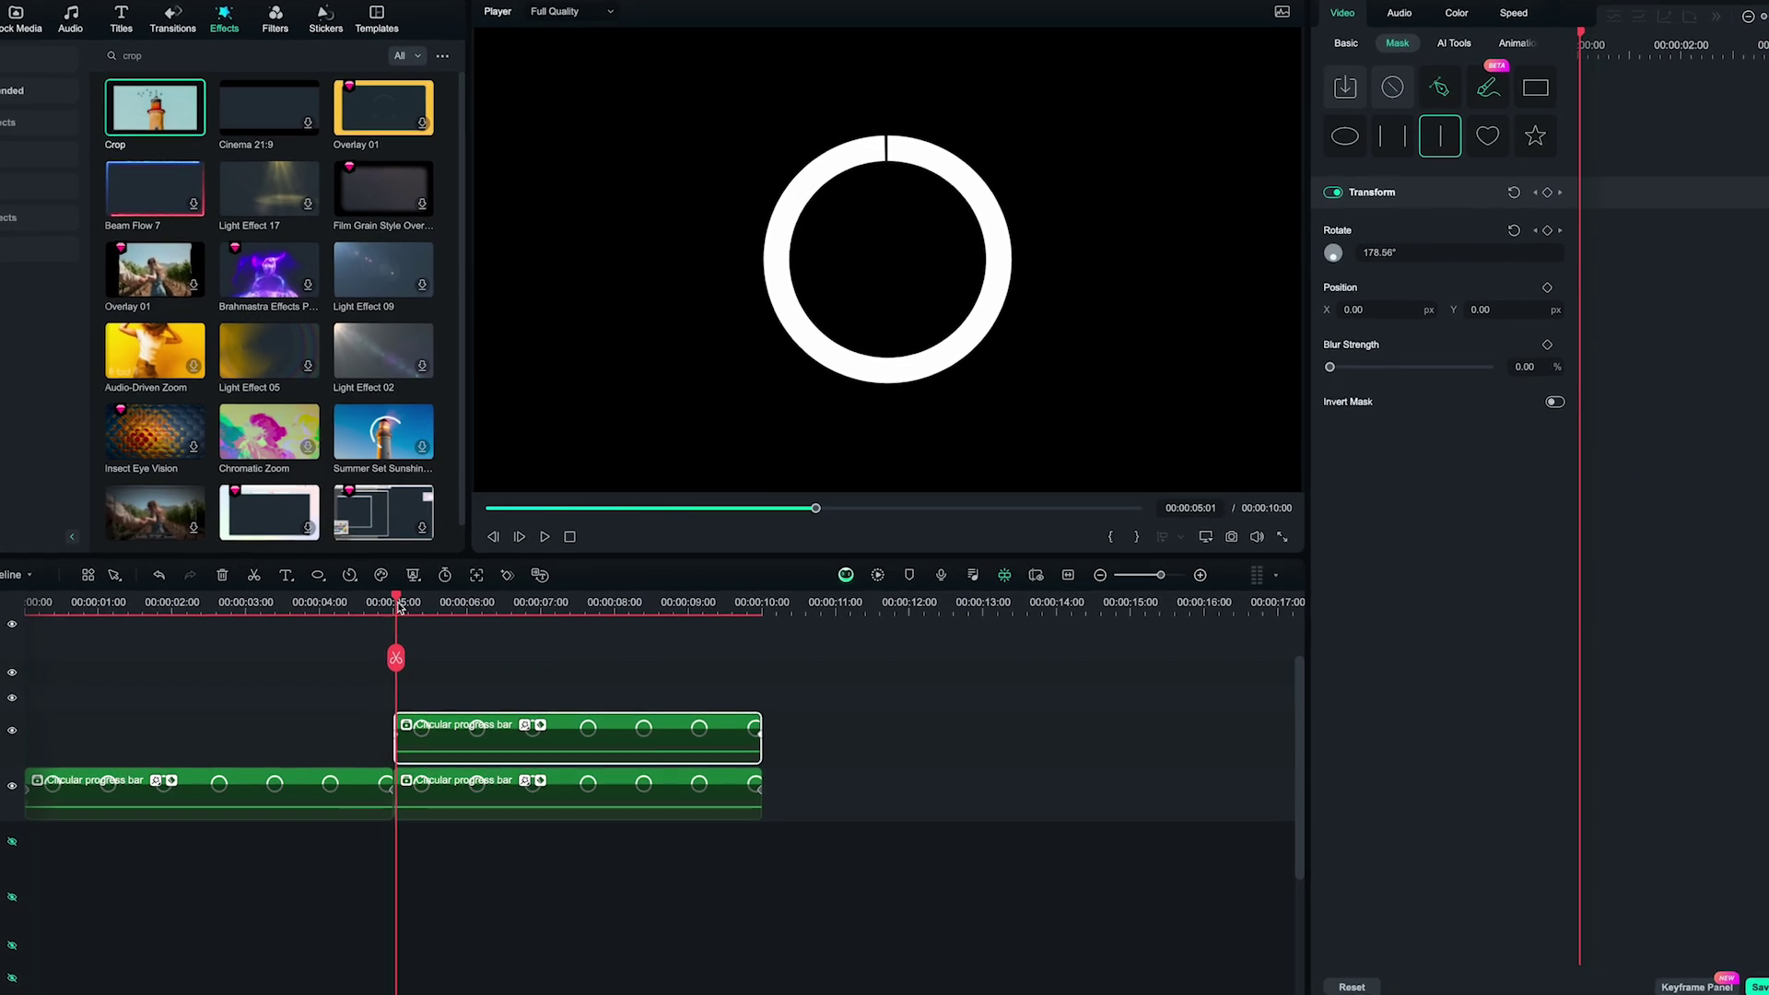
double_click(1380, 254)
text(0)
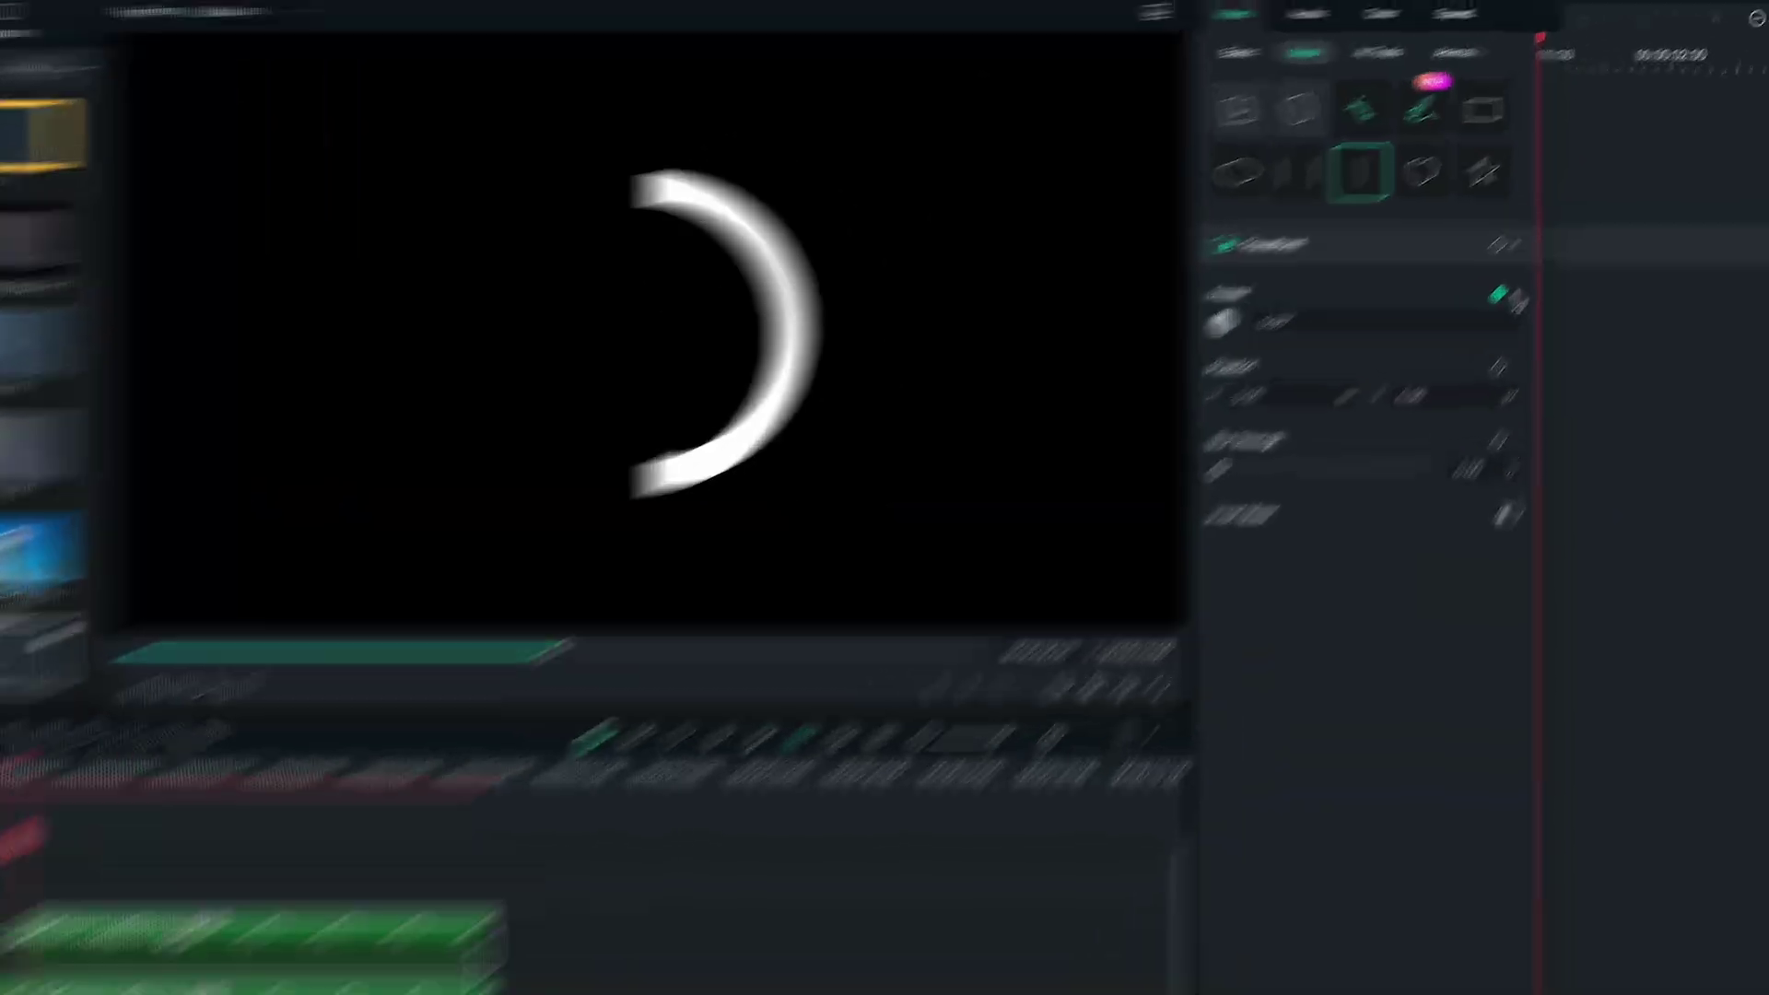
click(1577, 224)
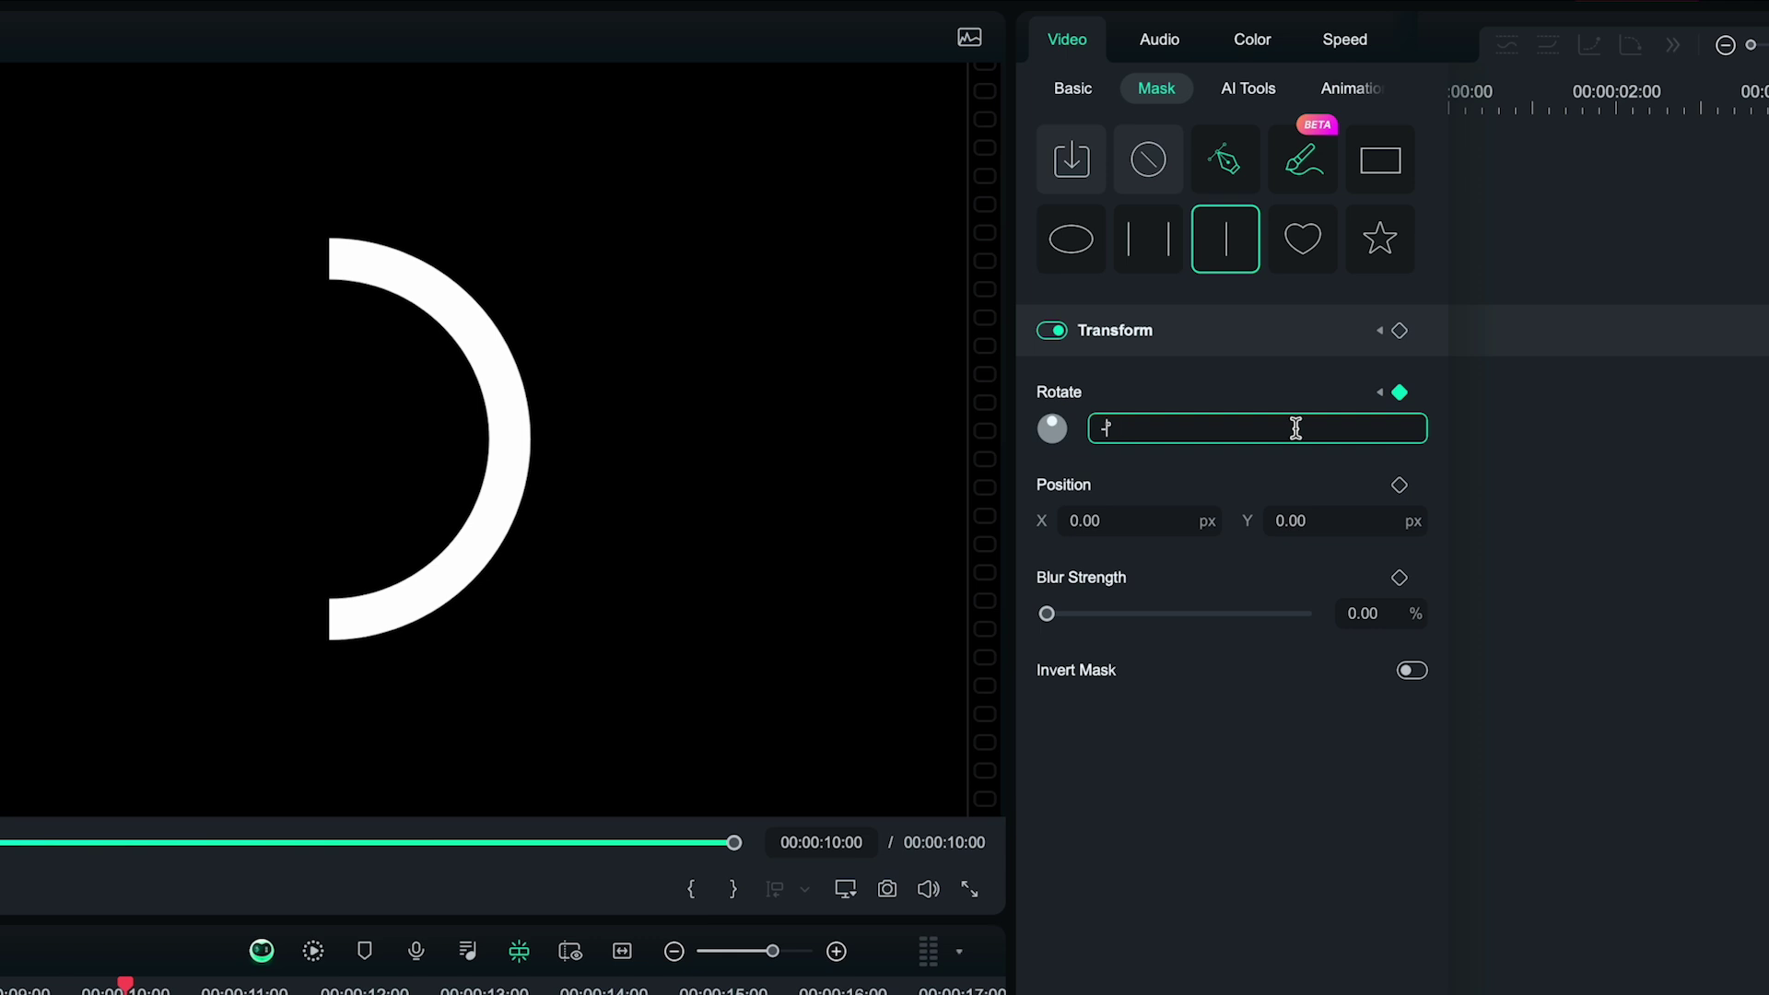